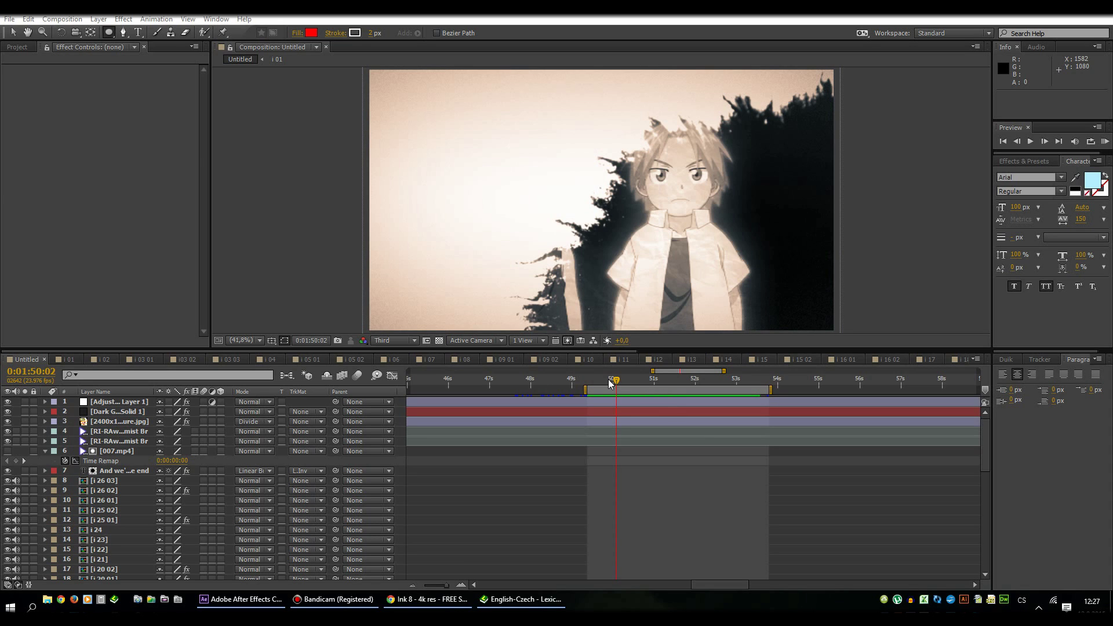
Step: Scrub through the ink-splash reveal to preview the second anime character appearing
{"action": "mouse_move", "coordinate": [608, 379]}
{"action": "left_mouse_down"}
{"action": "mouse_move", "coordinate": [659, 383]}
{"action": "mouse_move", "coordinate": [630, 382]}
{"action": "left_mouse_up"}
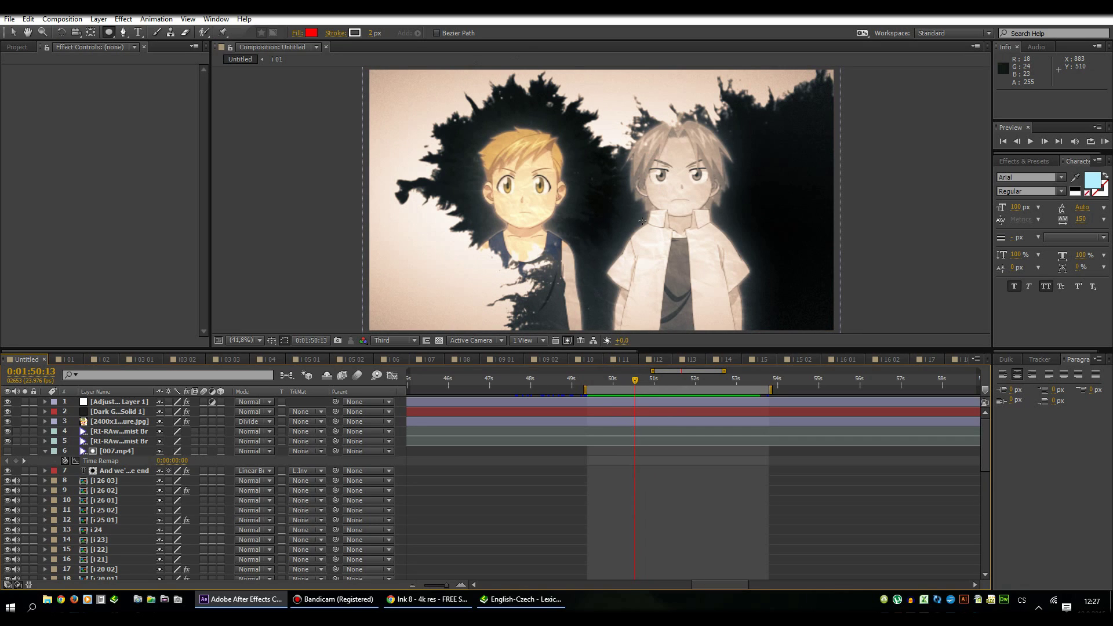
{"action": "left_click", "coordinate": [69, 359]}
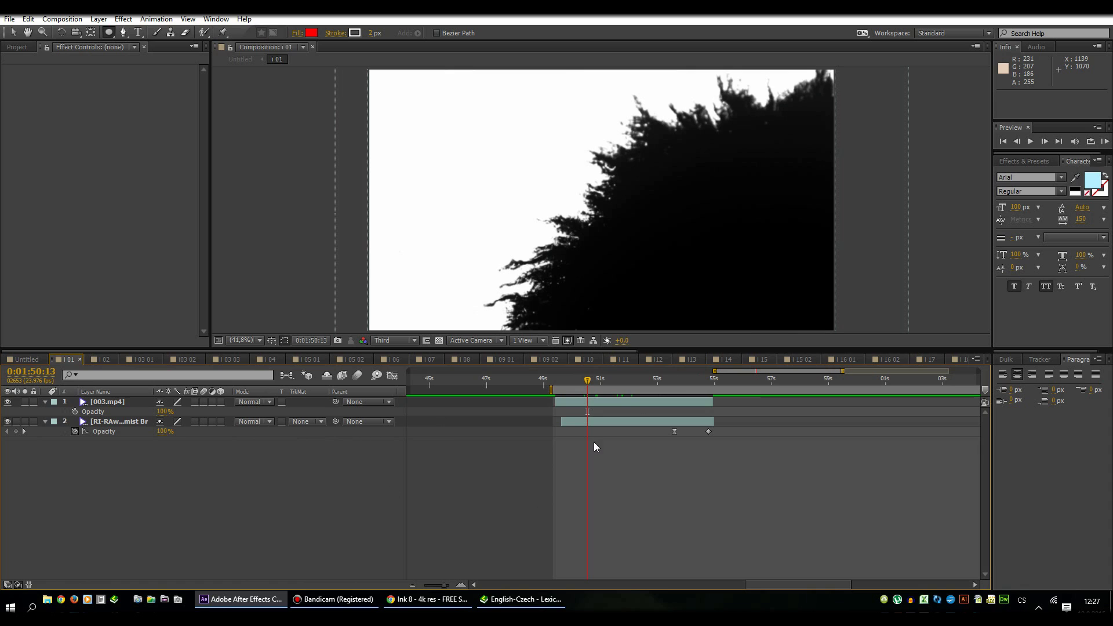
{"action": "mouse_move", "coordinate": [586, 379]}
{"action": "left_mouse_down"}
{"action": "mouse_move", "coordinate": [618, 388]}
{"action": "mouse_move", "coordinate": [601, 390]}
{"action": "left_mouse_up"}
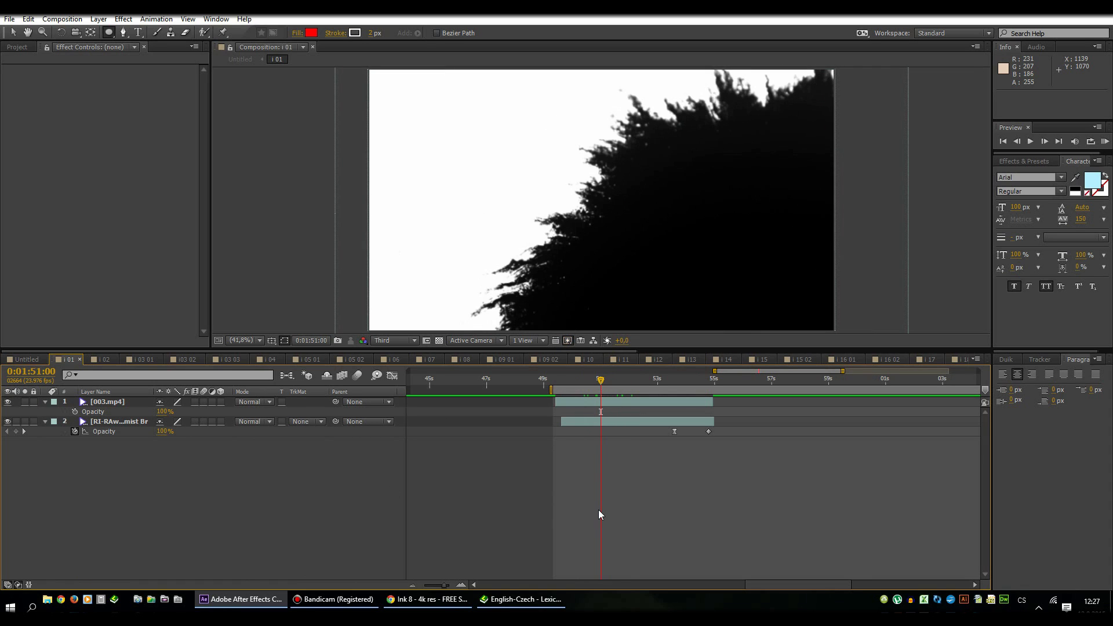
{"action": "left_click", "coordinate": [579, 377]}
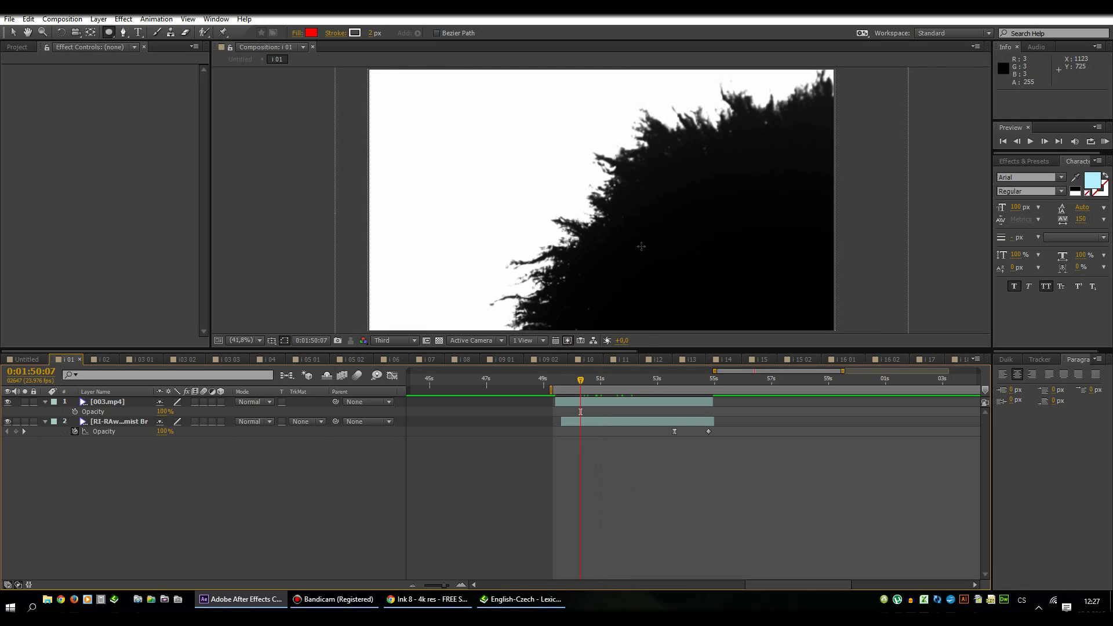
{"action": "left_click", "coordinate": [423, 600]}
{"action": "left_click", "coordinate": [201, 353]}
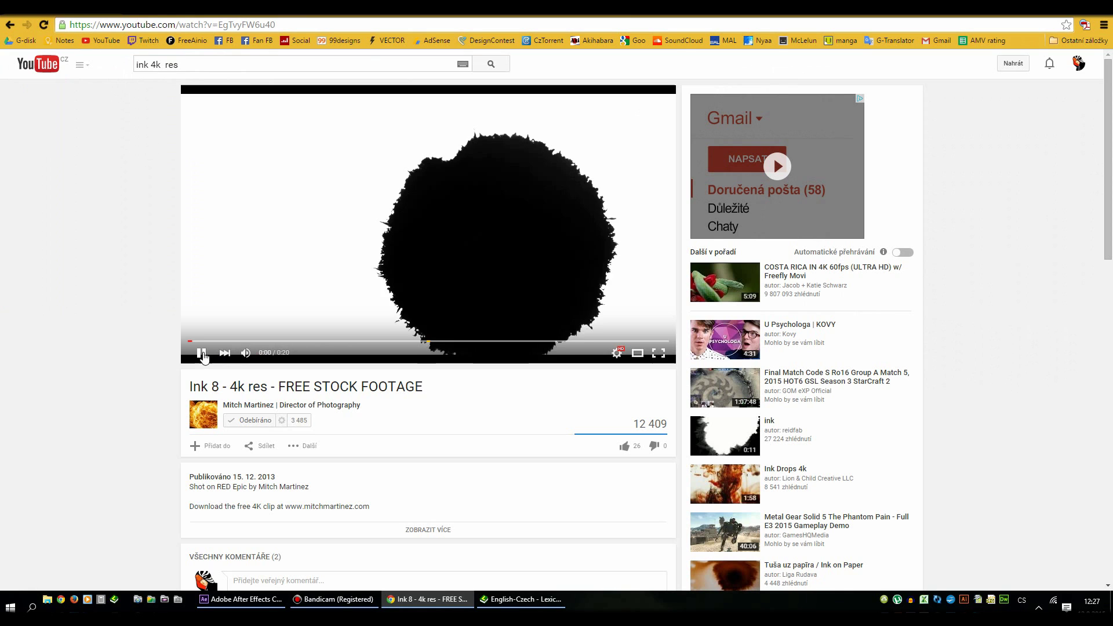
{"action": "mouse_move", "coordinate": [203, 413]}
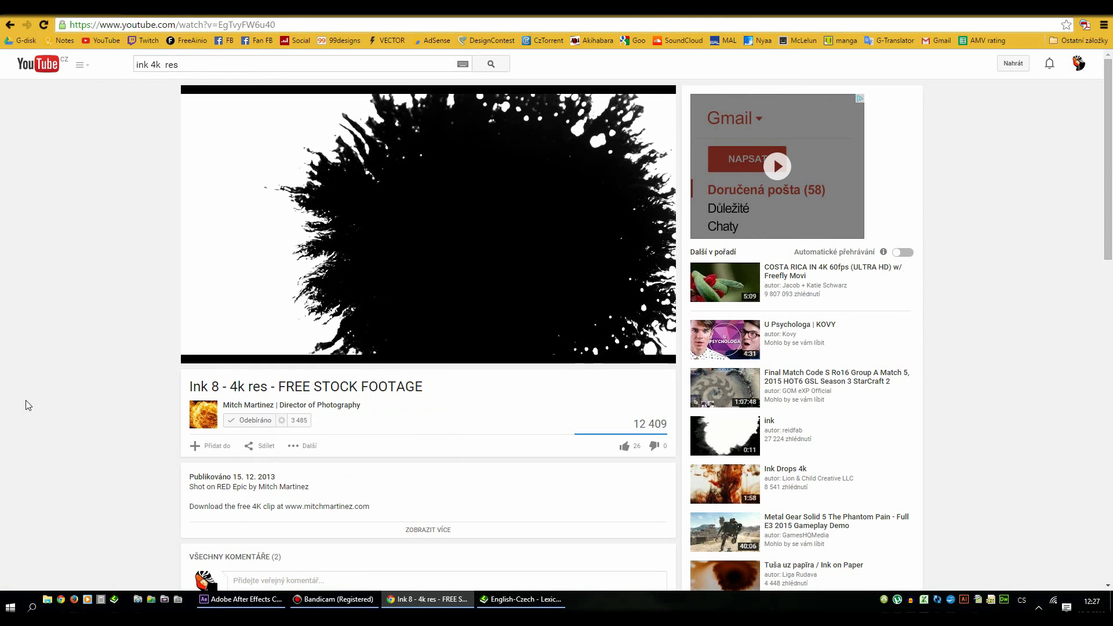
{"action": "left_click", "coordinate": [311, 222]}
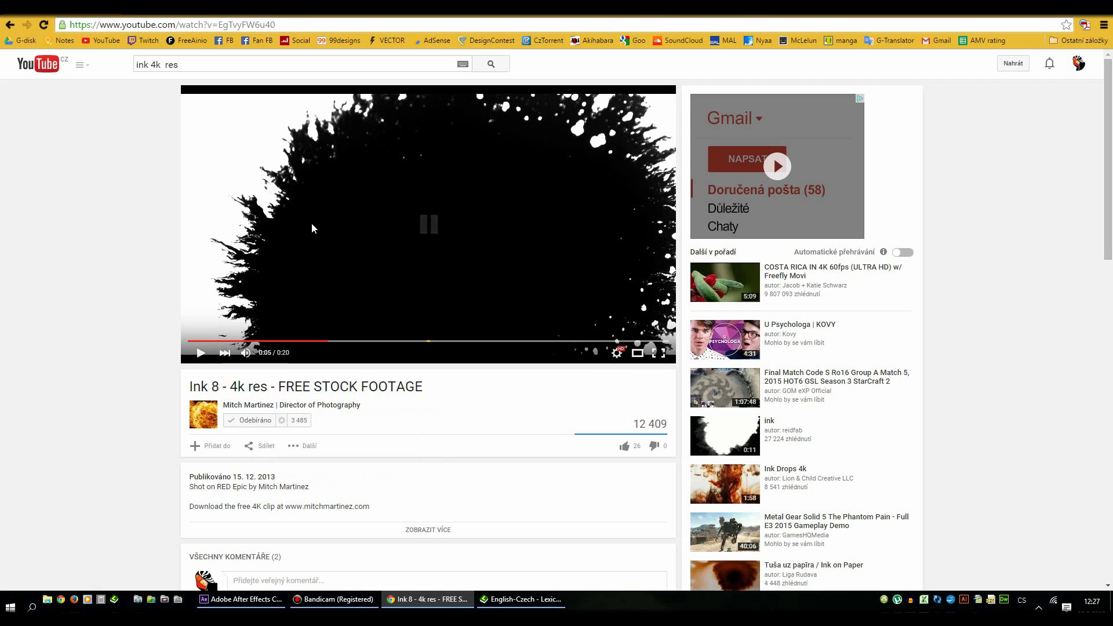
{"action": "left_click", "coordinate": [617, 353]}
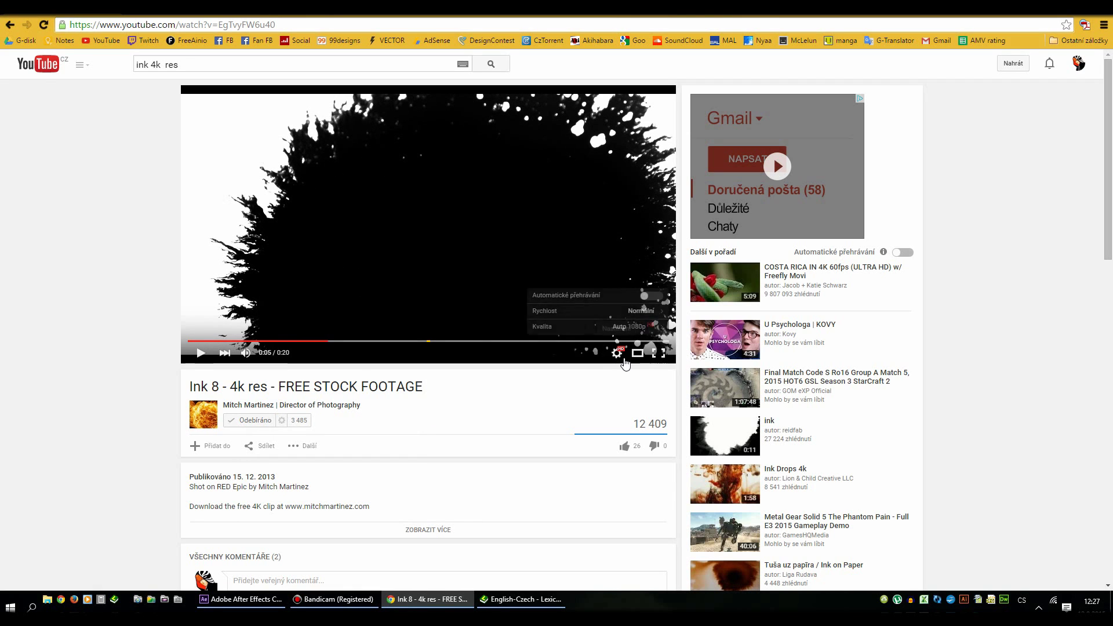
{"action": "left_click", "coordinate": [634, 327]}
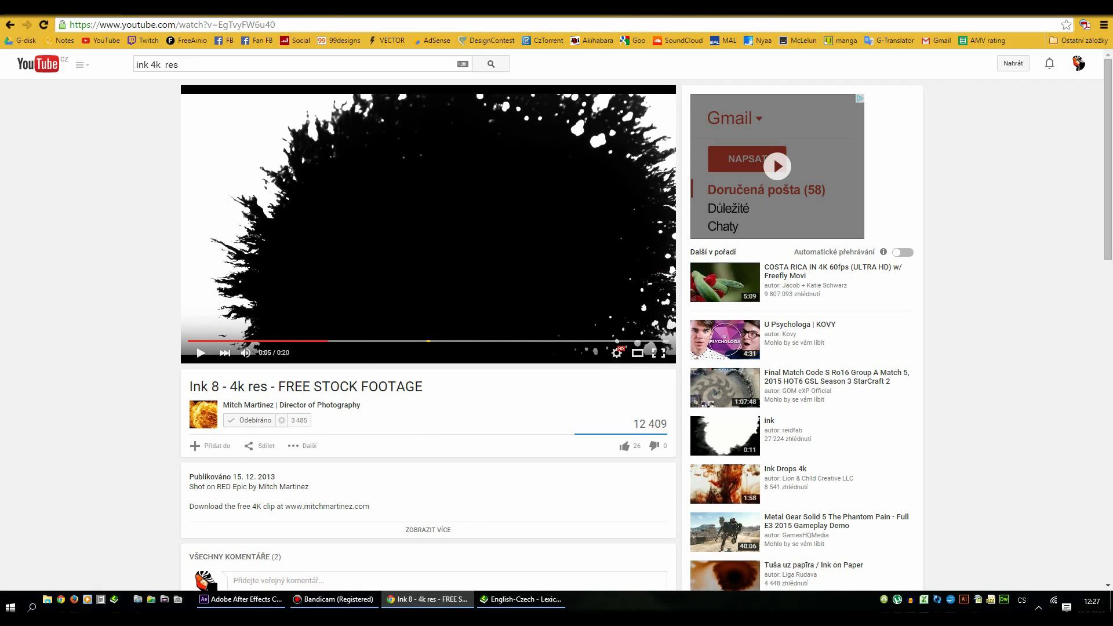
{"action": "left_click", "coordinate": [239, 604]}
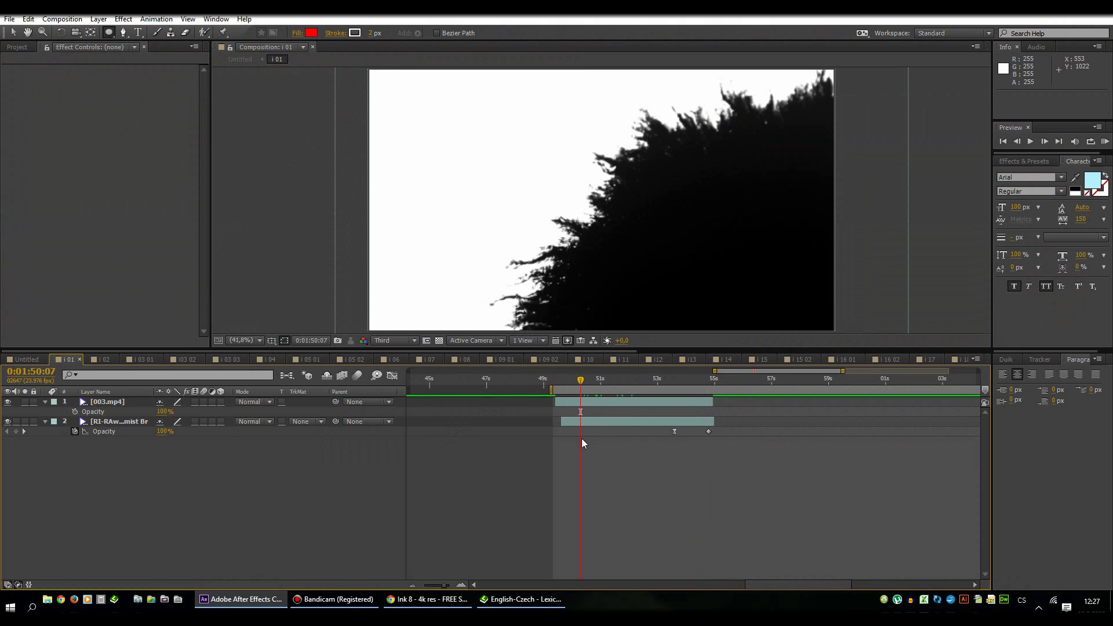
{"action": "key", "text": "space"}
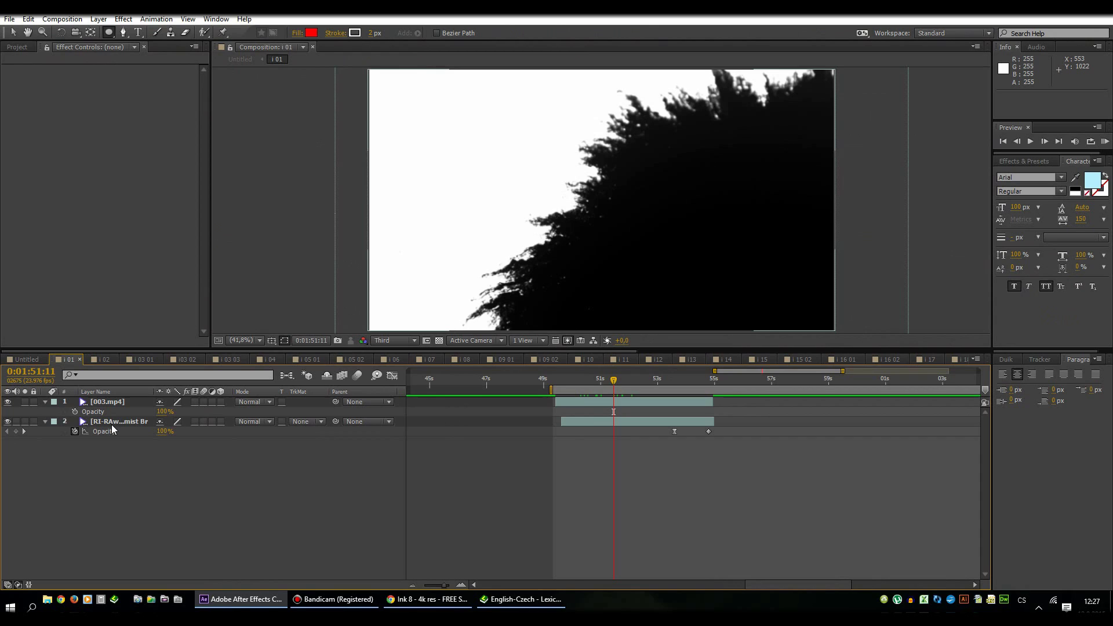
Step: Select the anime clip and 003.mp4 layers, then turn off 003.mp4's visibility
{"action": "left_click", "coordinate": [111, 424]}
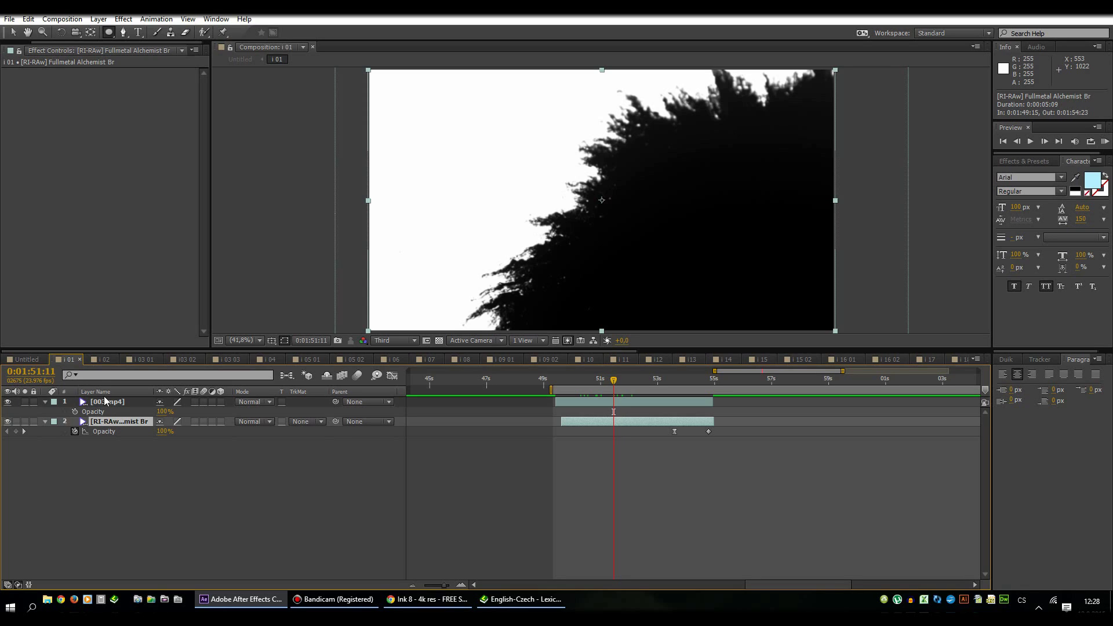
{"action": "left_click", "coordinate": [106, 402]}
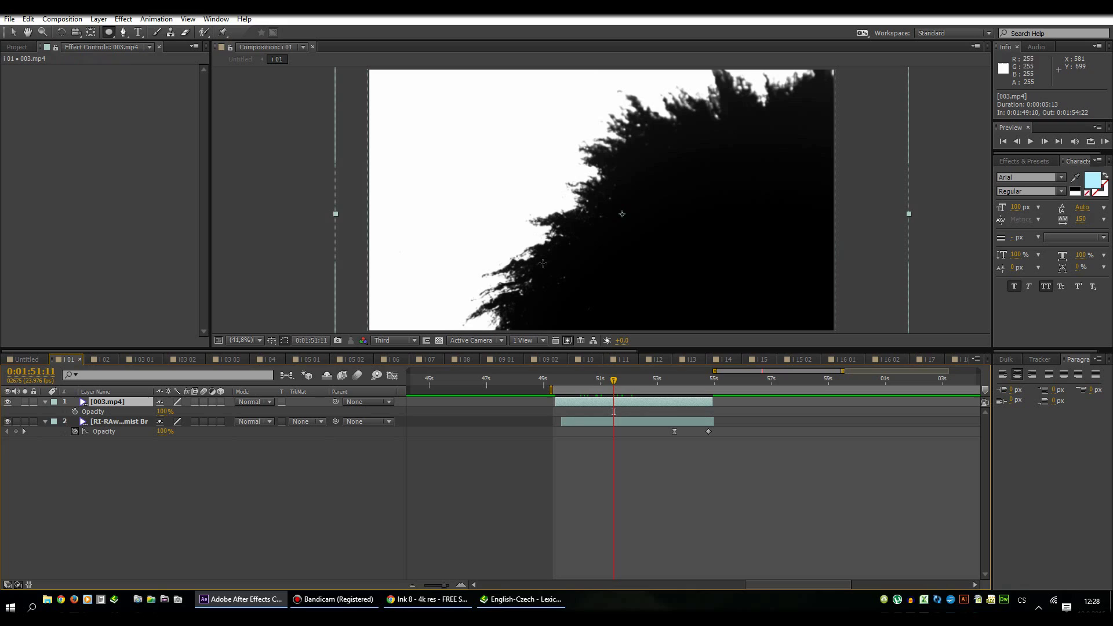
{"action": "left_click", "coordinate": [7, 402]}
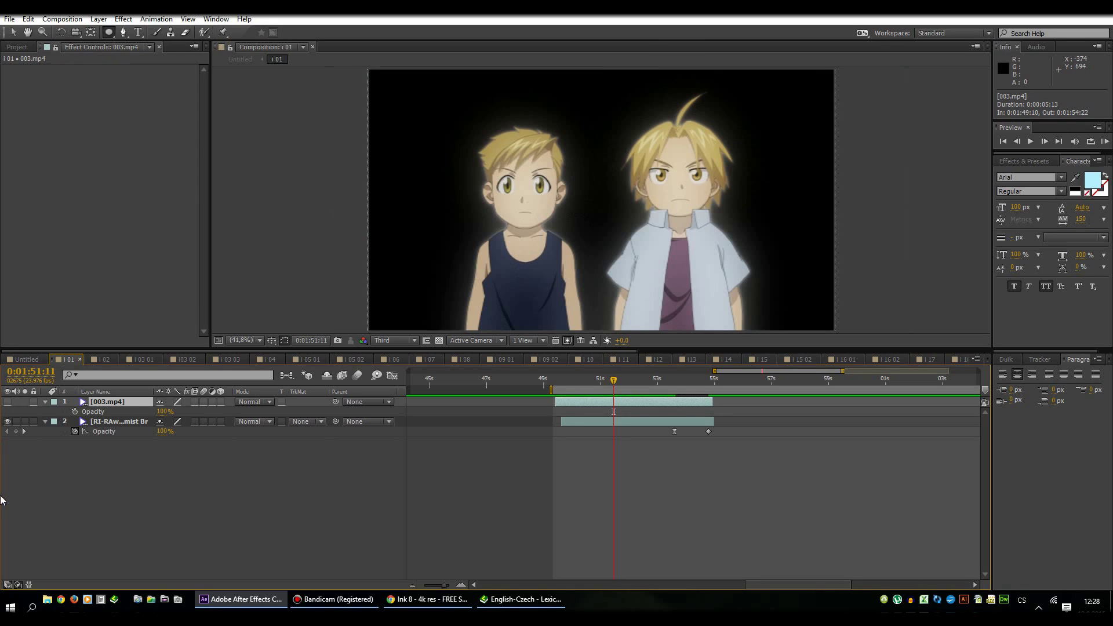
{"action": "left_click", "coordinate": [229, 492]}
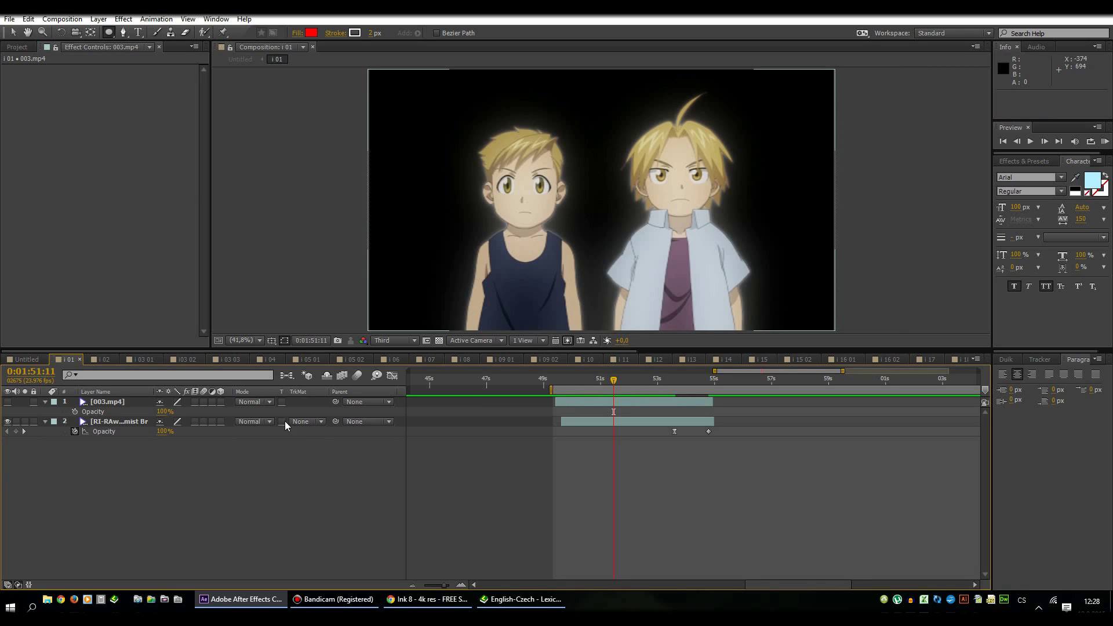
Step: Set the anime clip's track matte to Luma Inverted Matte [003.mp4] and check the matted frame
{"action": "left_click", "coordinate": [123, 422]}
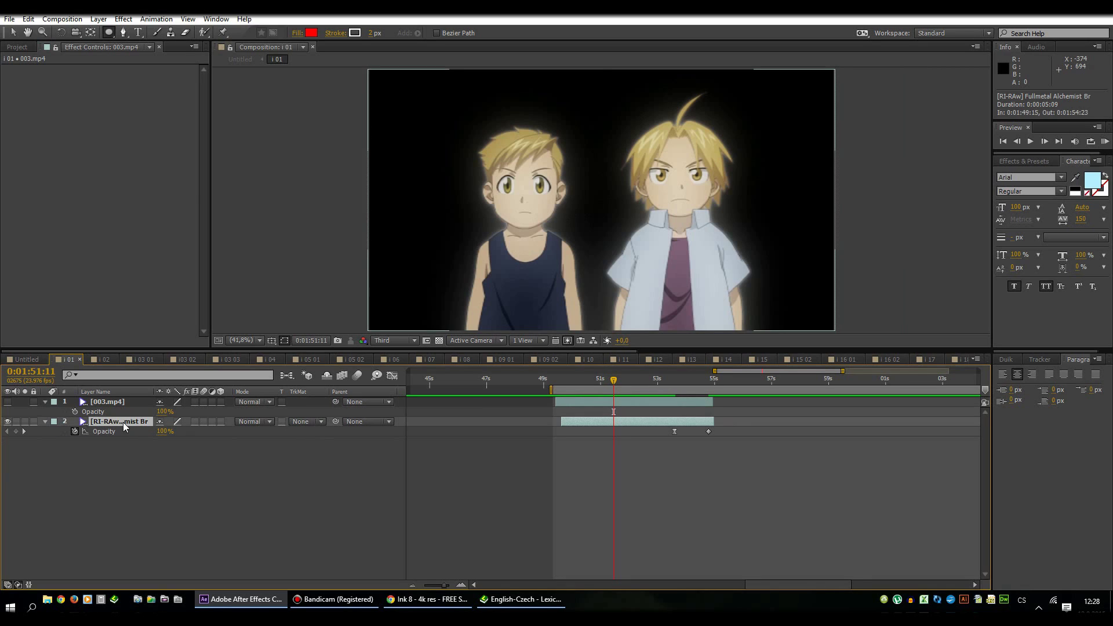
{"action": "left_click", "coordinate": [301, 426]}
{"action": "left_click", "coordinate": [312, 421]}
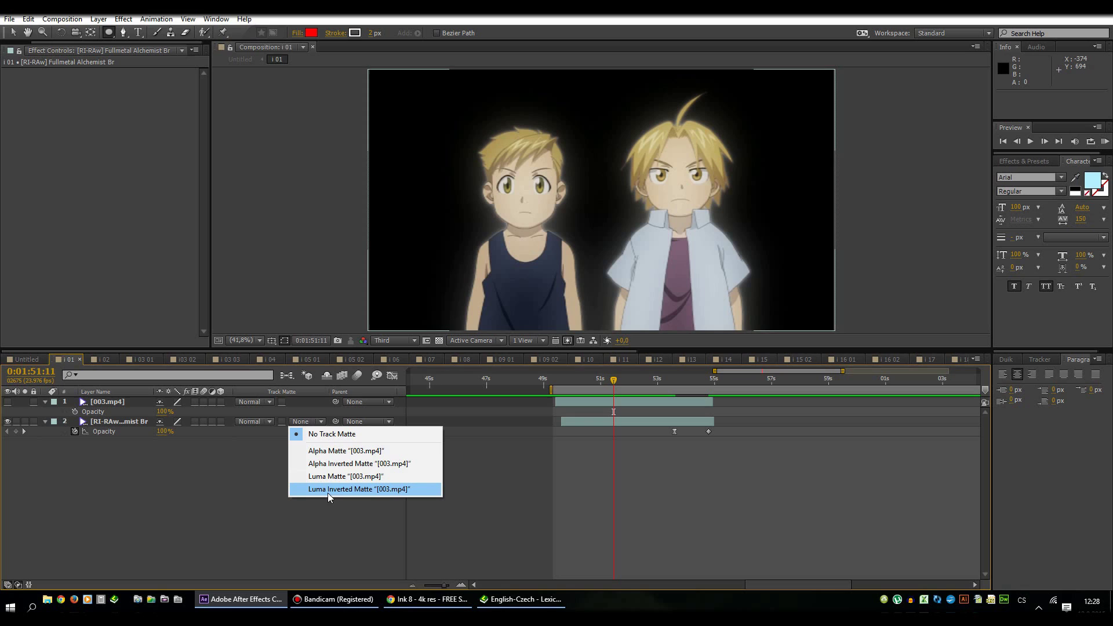
{"action": "left_click", "coordinate": [343, 492]}
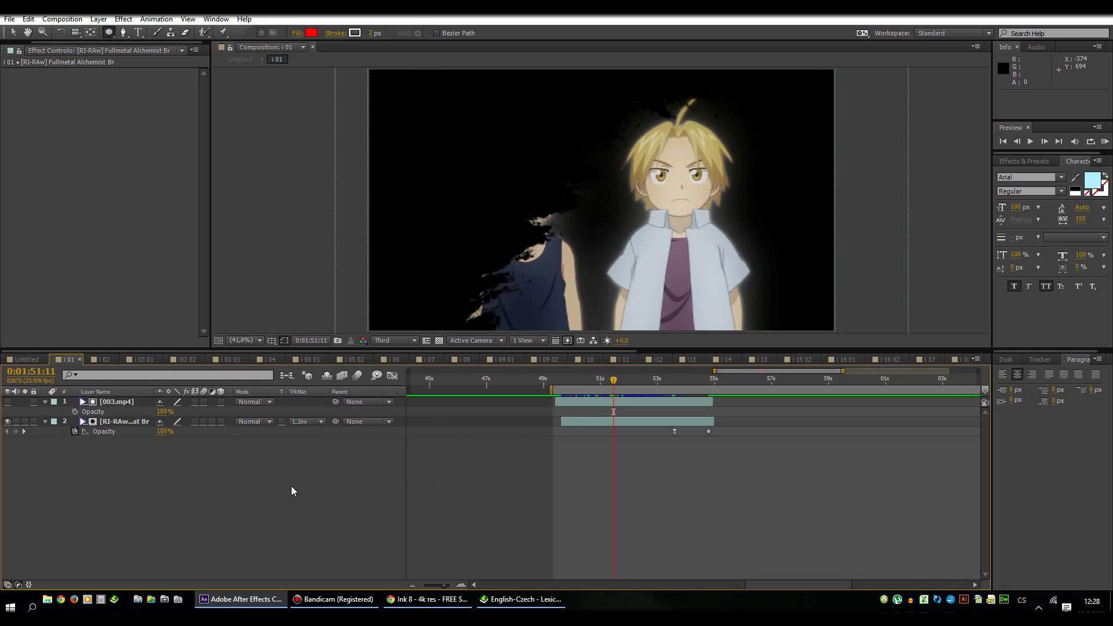
{"action": "left_click_drag", "start_coordinate": [614, 381], "coordinate": [622, 386]}
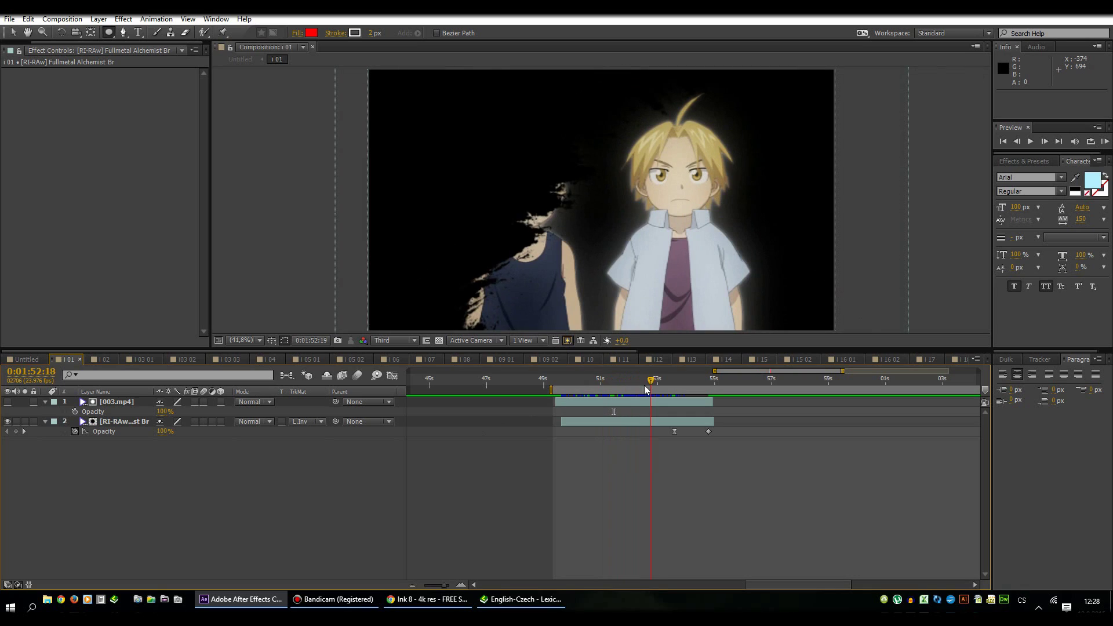
{"action": "left_click", "coordinate": [615, 387]}
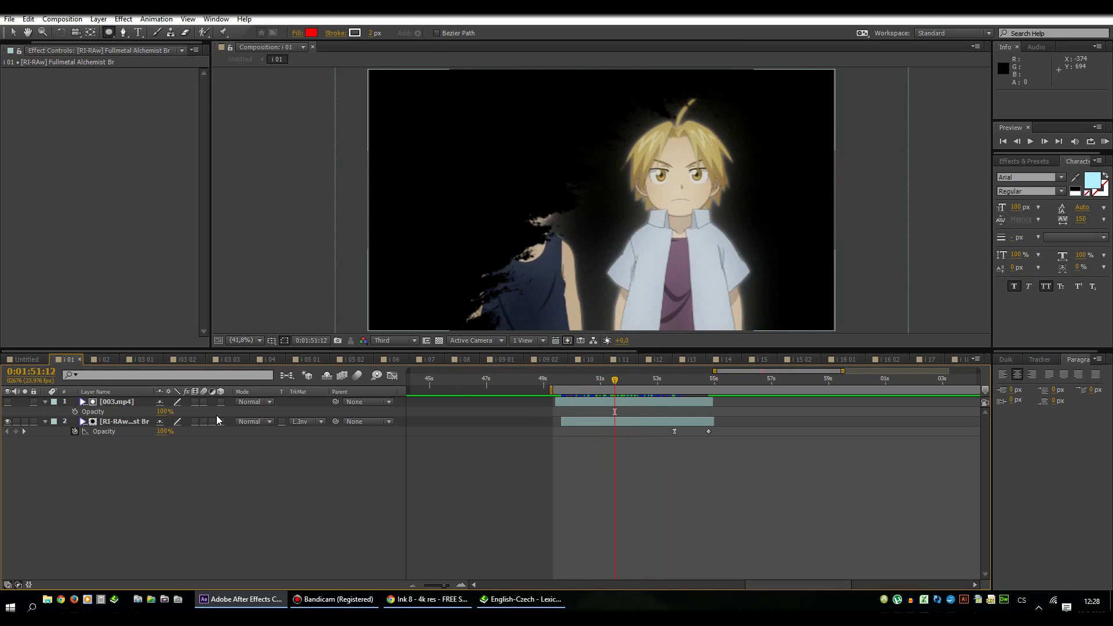
Step: Show 003.mp4 again and return to the Untitled comp's sepia ink-reveal frame near 50s
{"action": "left_click", "coordinate": [8, 402]}
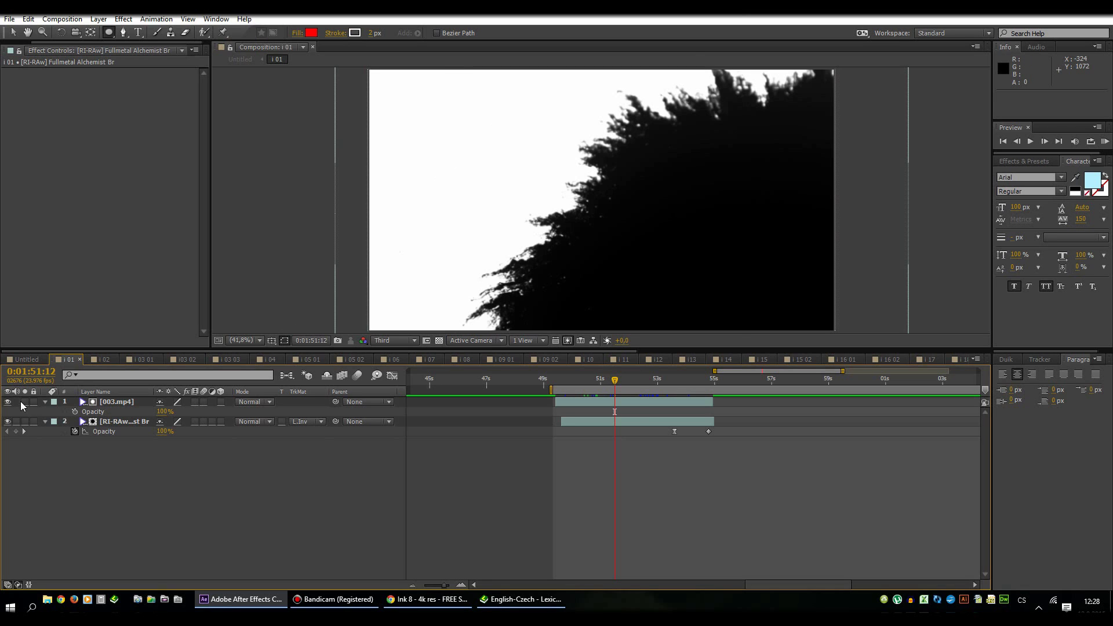
{"action": "left_click", "coordinate": [27, 359]}
{"action": "left_click_drag", "start_coordinate": [611, 377], "coordinate": [677, 378]}
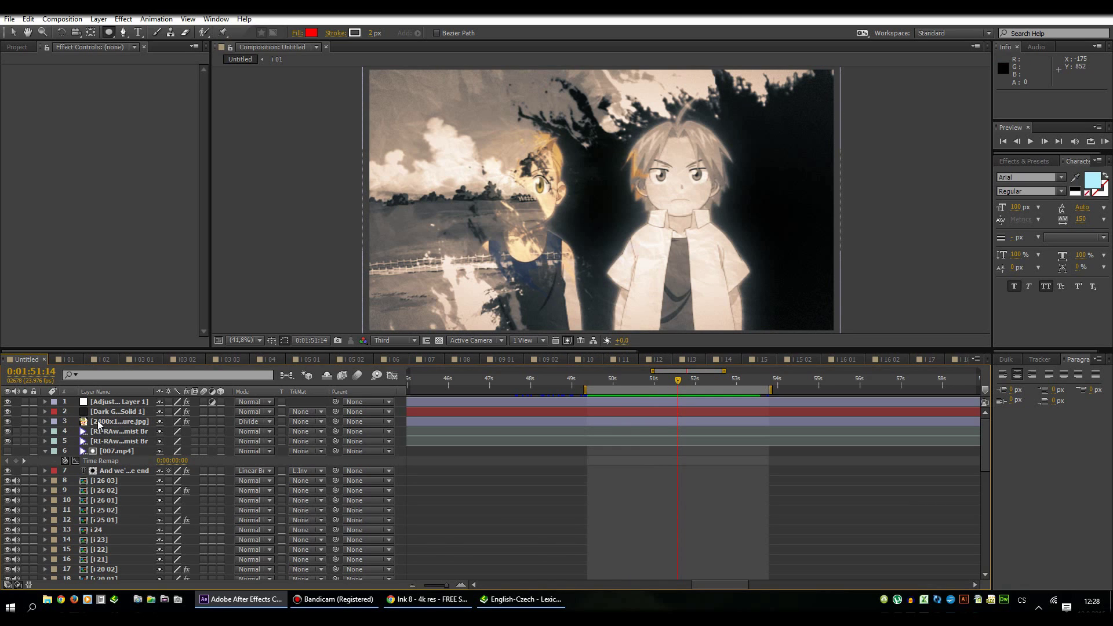
Step: Hide layers 1–3, switch the paper texture from Divide to Normal, and show it alone
{"action": "left_click_drag", "start_coordinate": [7, 422], "coordinate": [7, 402]}
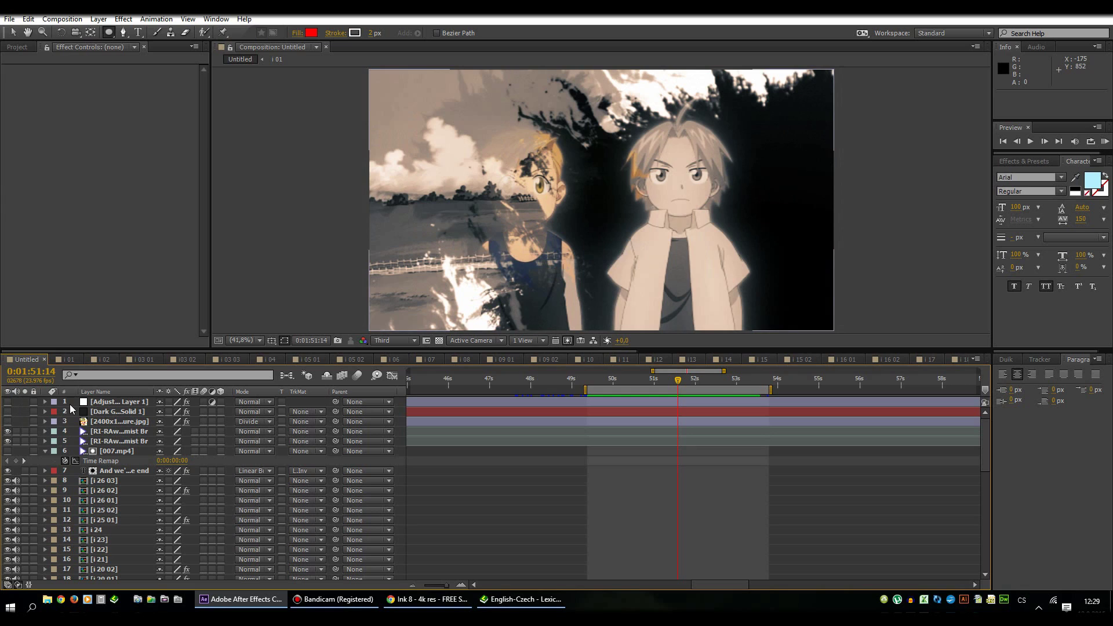
{"action": "left_click", "coordinate": [110, 422]}
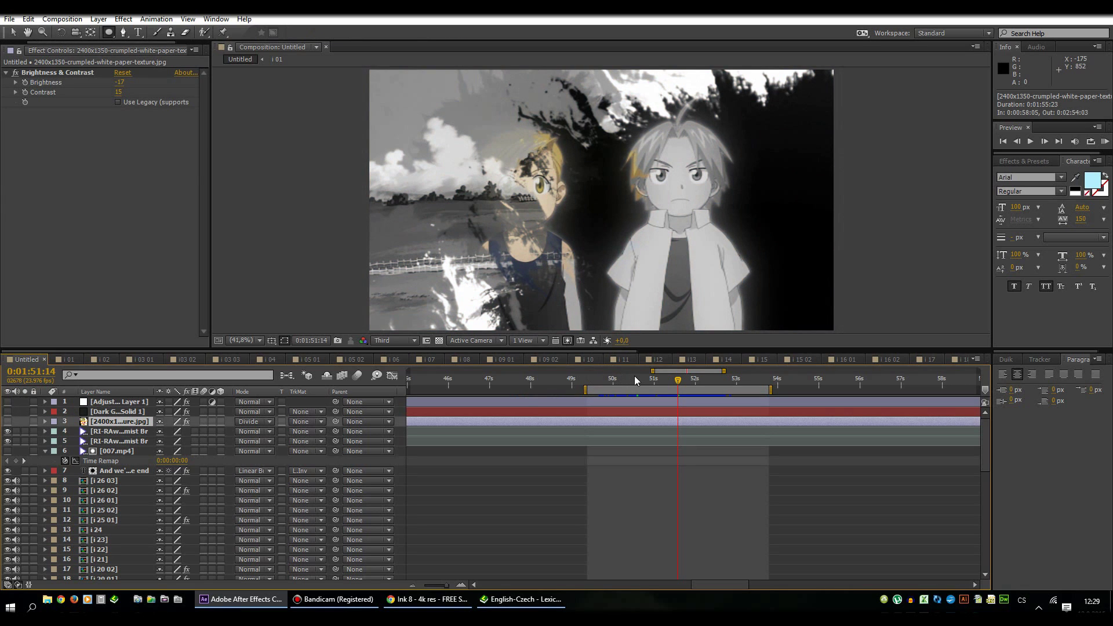
{"action": "left_click_drag", "start_coordinate": [620, 378], "coordinate": [632, 380]}
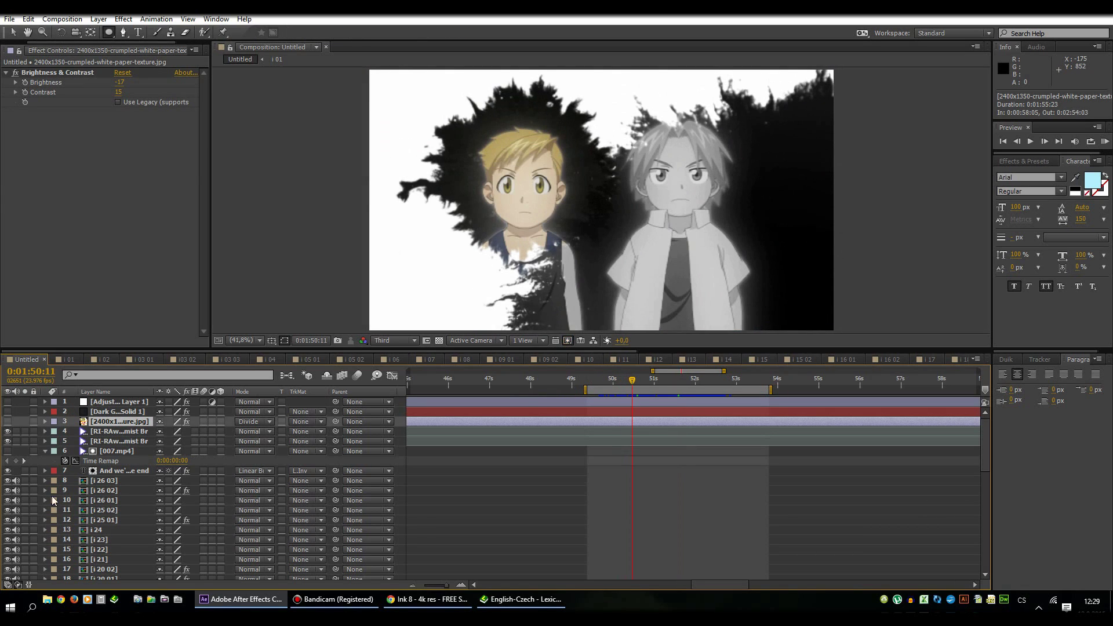
{"action": "left_click", "coordinate": [240, 422]}
{"action": "left_click", "coordinate": [324, 83]}
{"action": "left_click", "coordinate": [7, 421]}
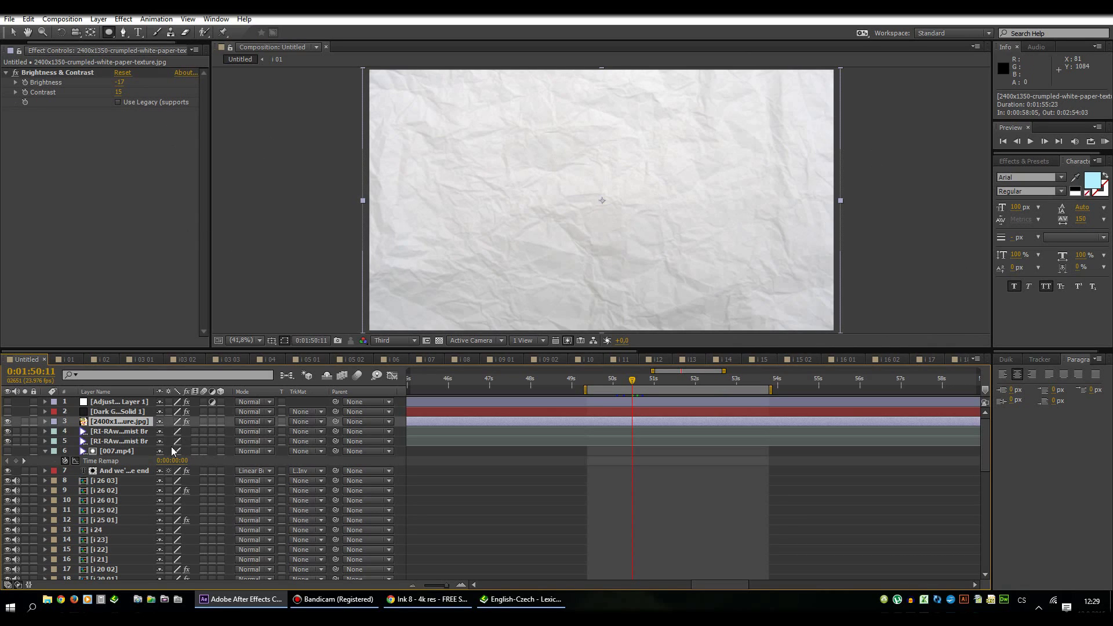
Step: Change the crumpled paper texture layer's blend mode back to Divide
{"action": "left_click", "coordinate": [261, 426]}
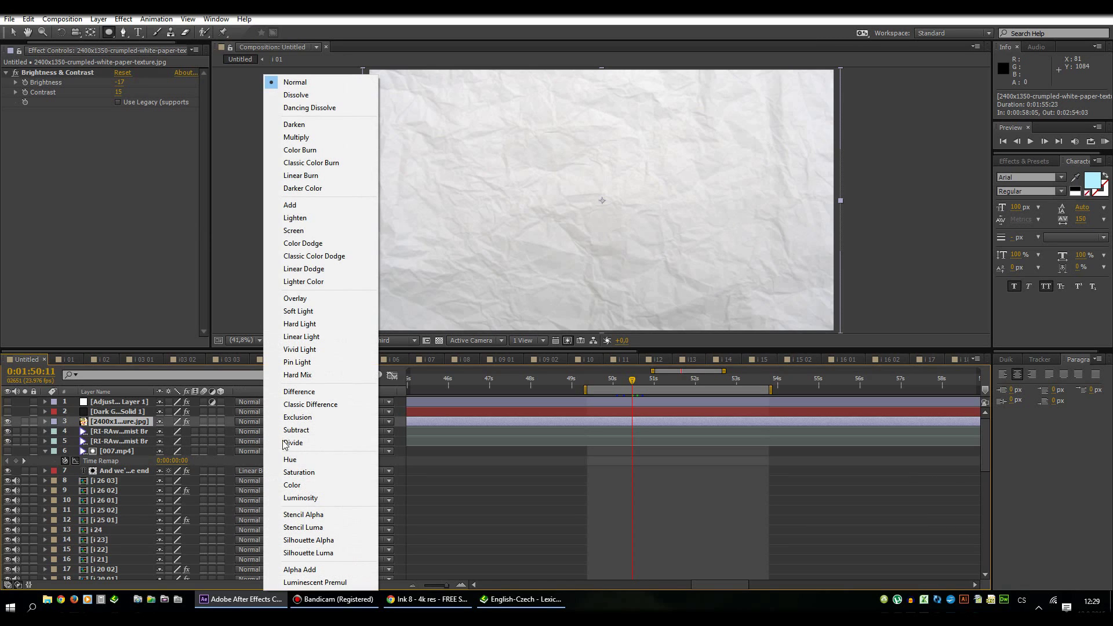
{"action": "left_click", "coordinate": [316, 443]}
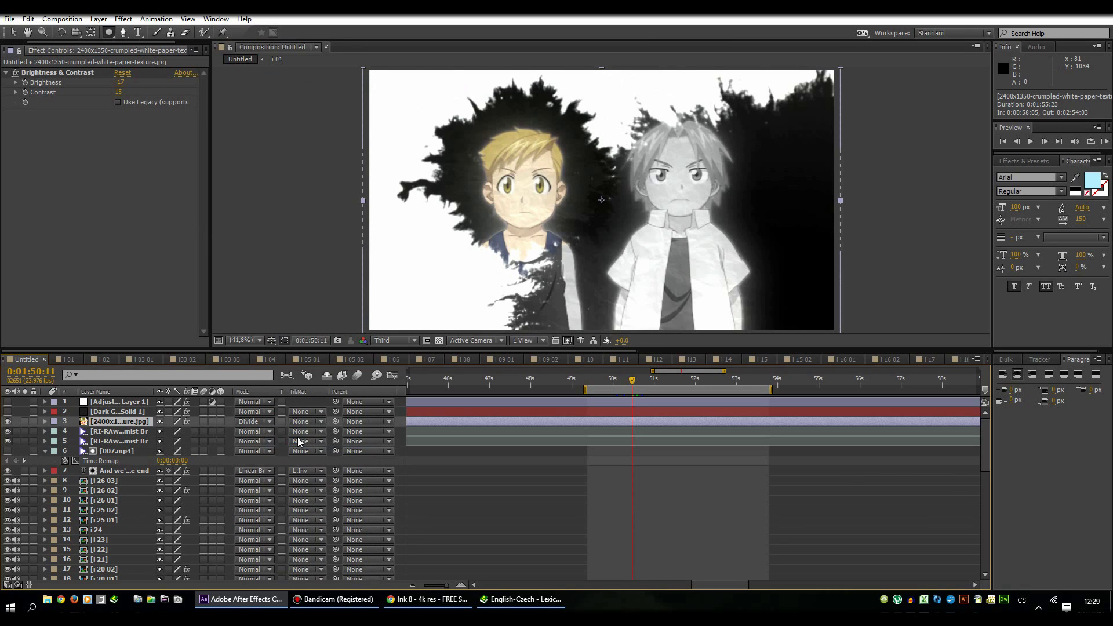
Step: Turn on Dark Gray Solid 1 and expand its Mask 1 and Noise properties
{"action": "left_click", "coordinate": [8, 412]}
{"action": "left_click", "coordinate": [64, 412]}
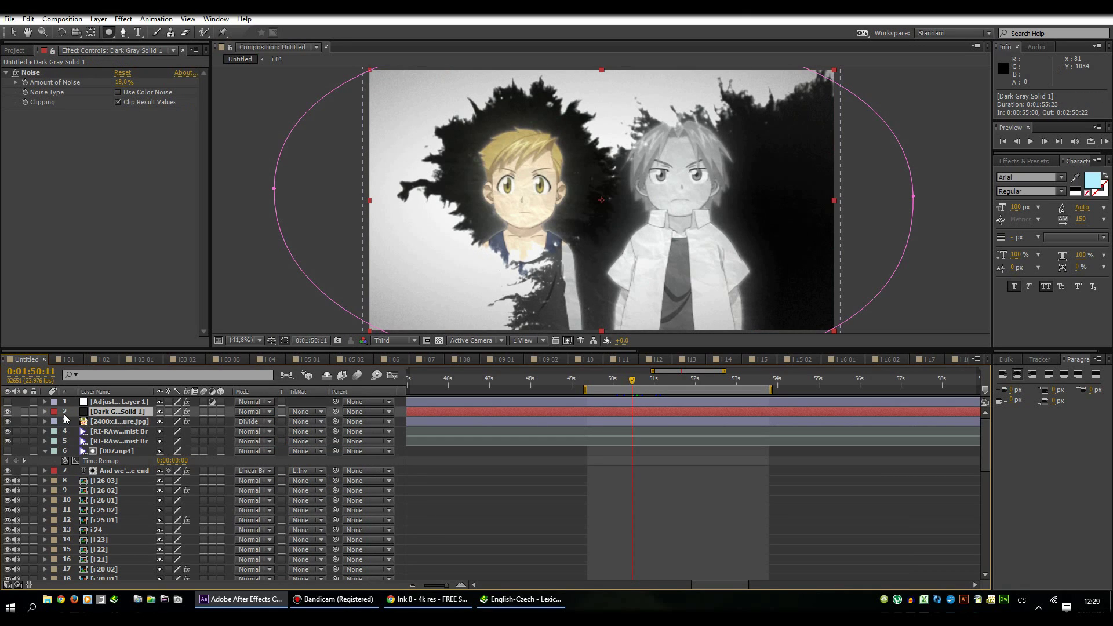
{"action": "key", "text": "F2"}
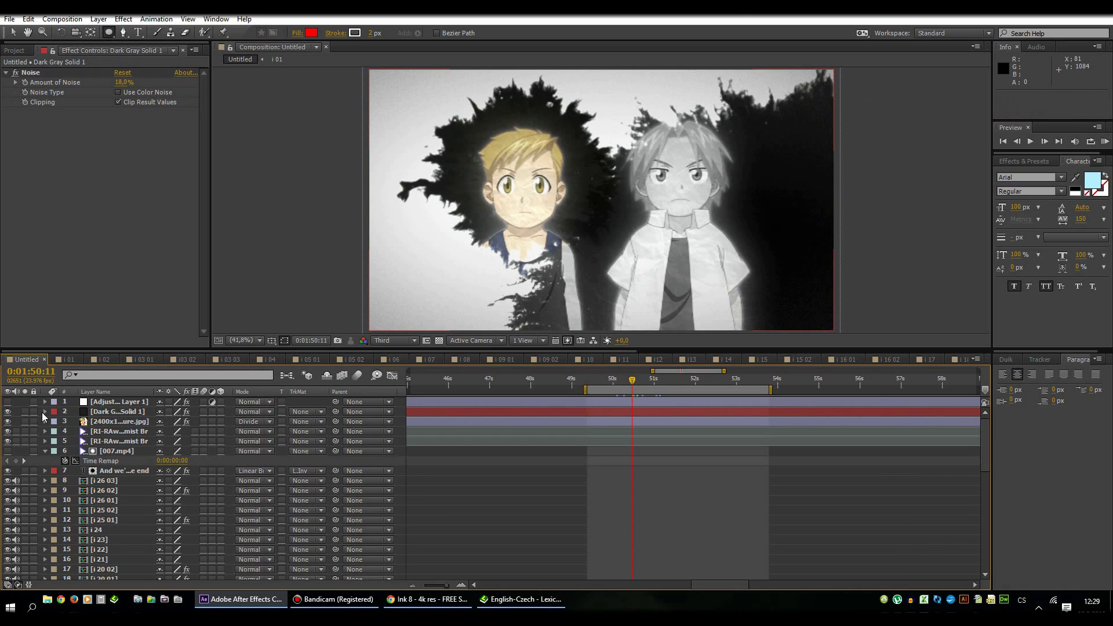
{"action": "left_click", "coordinate": [45, 412]}
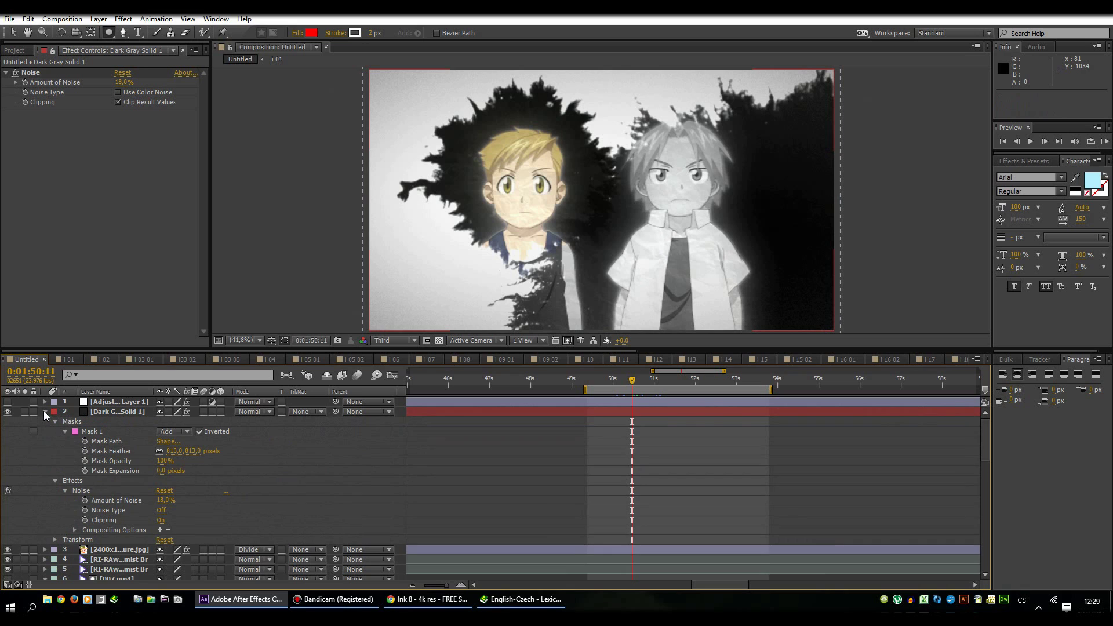
{"action": "left_click", "coordinate": [99, 20]}
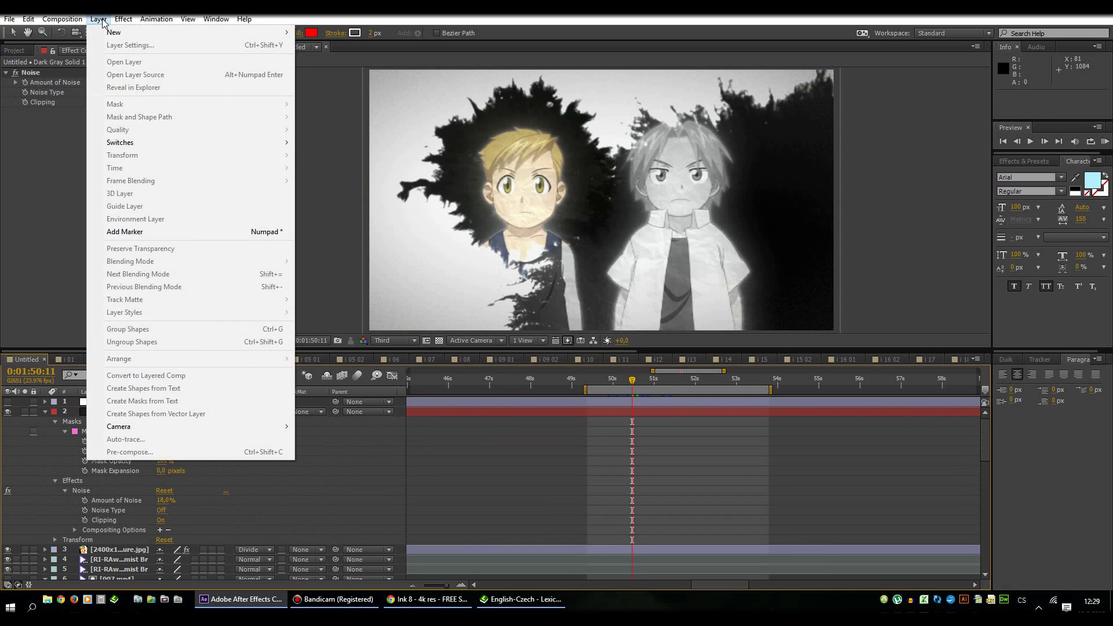
{"action": "mouse_move", "coordinate": [273, 33]}
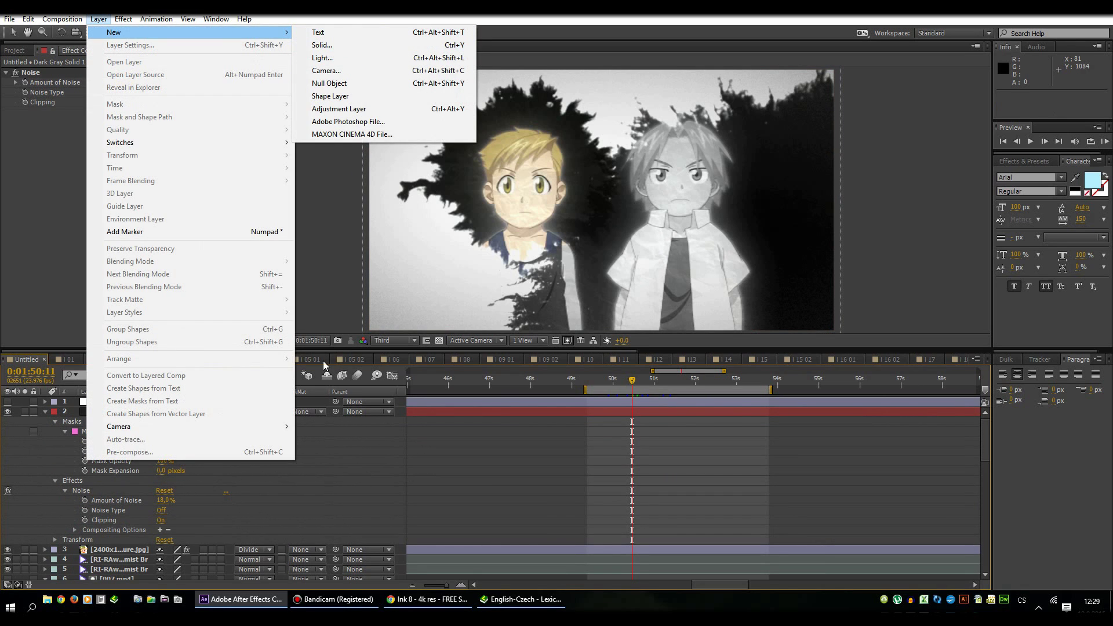
{"action": "left_click", "coordinate": [353, 442]}
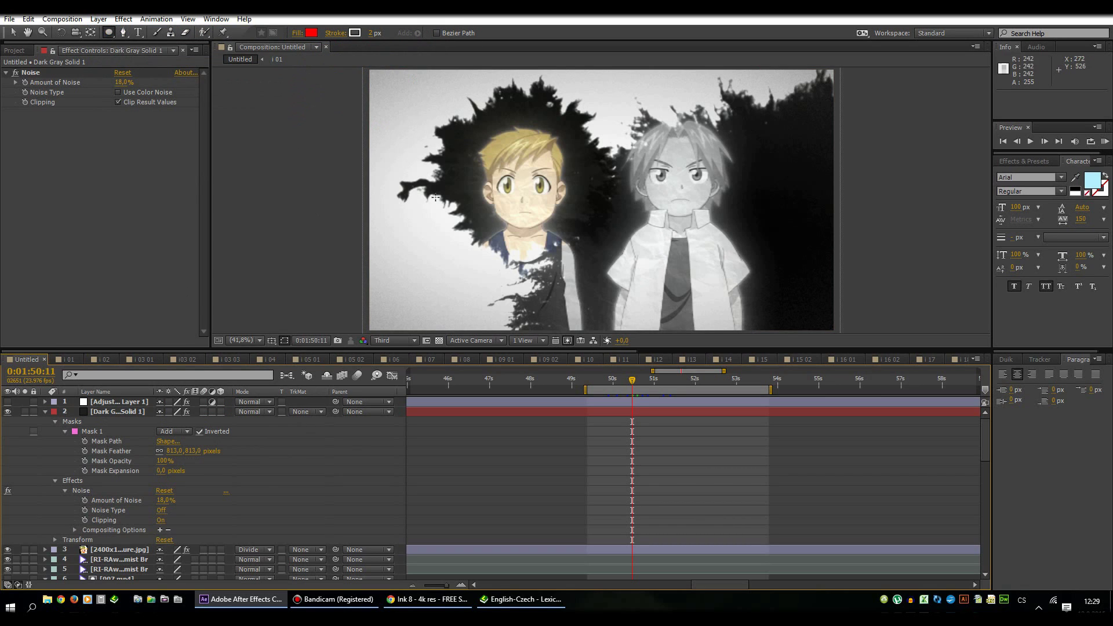
Step: Select Mask 1 to inspect its elliptical vignette outline, then fit the composition in the viewer
{"action": "key", "text": "comma"}
{"action": "left_click", "coordinate": [97, 430]}
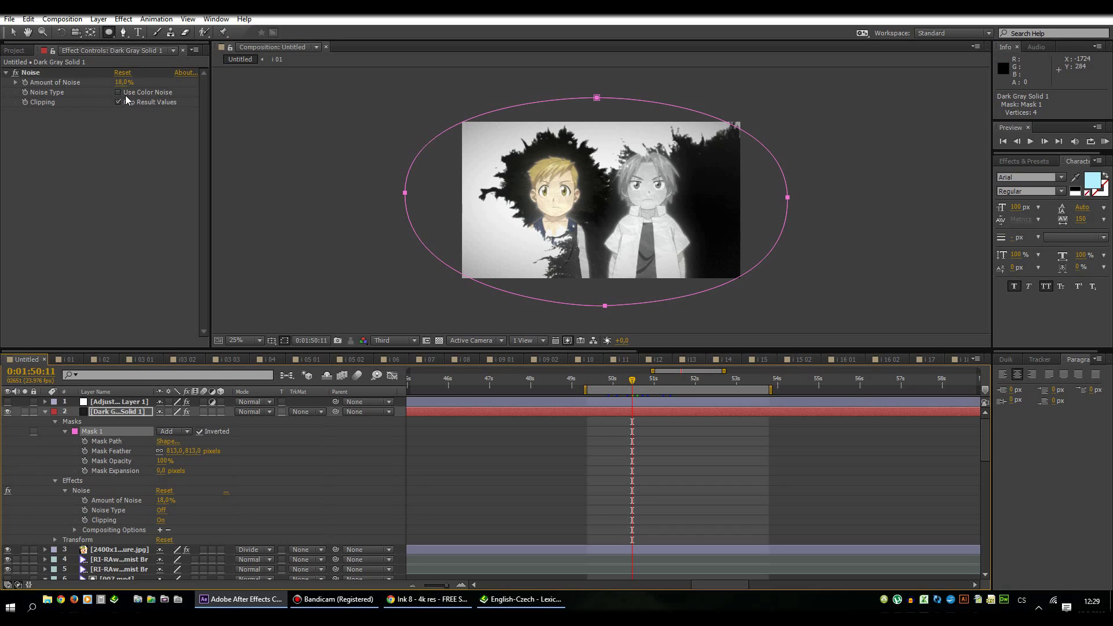
{"action": "left_click", "coordinate": [246, 342]}
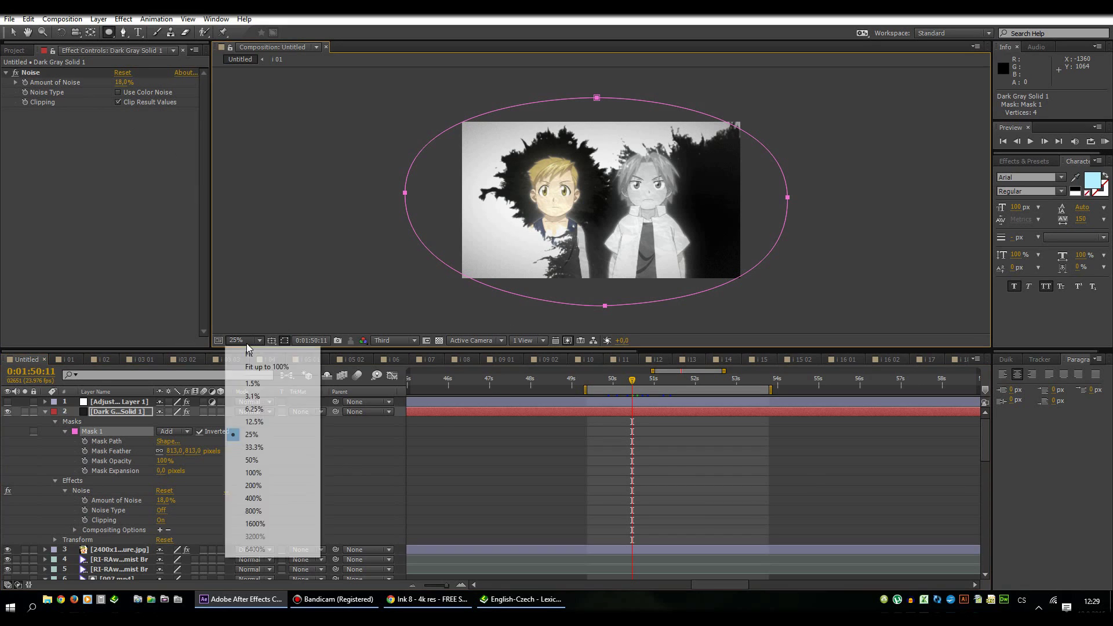
{"action": "left_click", "coordinate": [251, 354]}
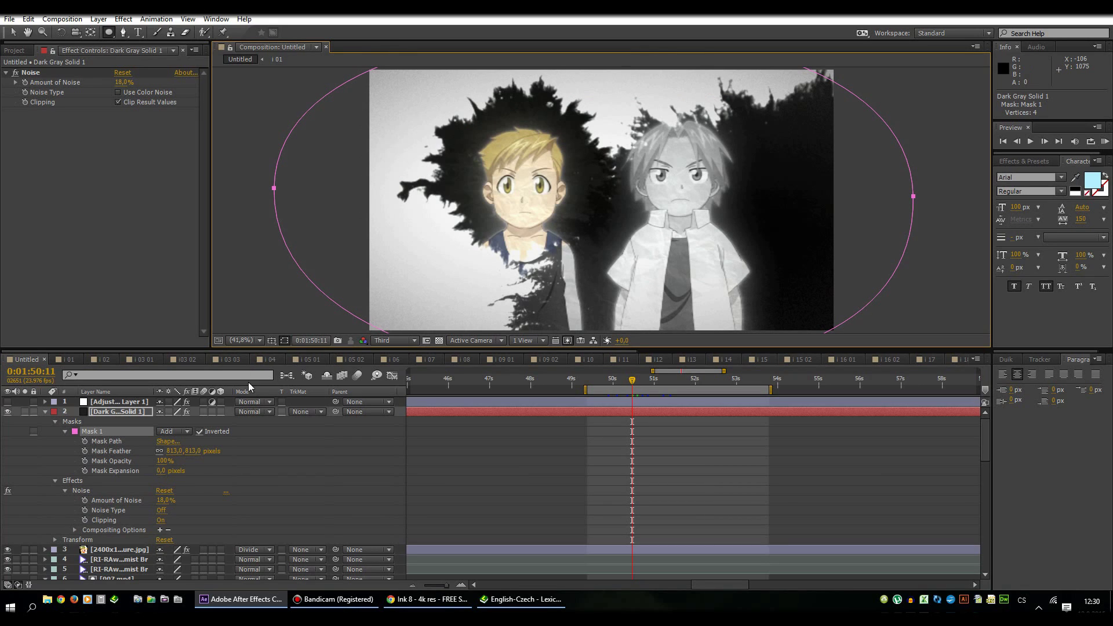
Step: Turn on Adjustment Layer 1's sepia Curves grade and preview the landscape and ink-reveal frames
{"action": "left_click", "coordinate": [106, 402]}
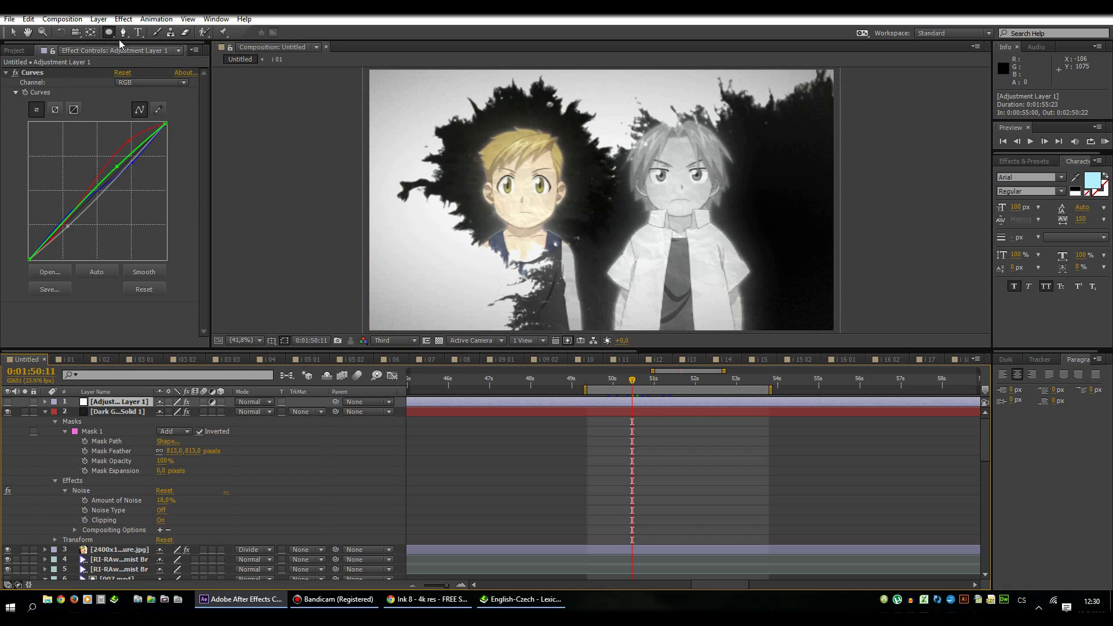
{"action": "left_click", "coordinate": [99, 19]}
{"action": "mouse_move", "coordinate": [123, 34]}
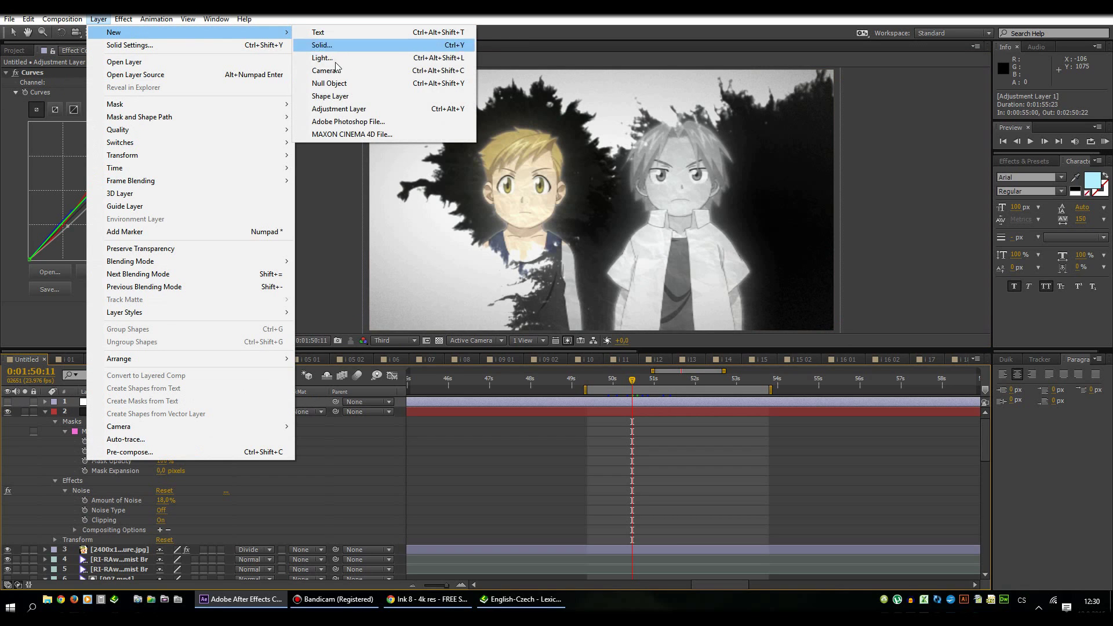
{"action": "left_click", "coordinate": [20, 323]}
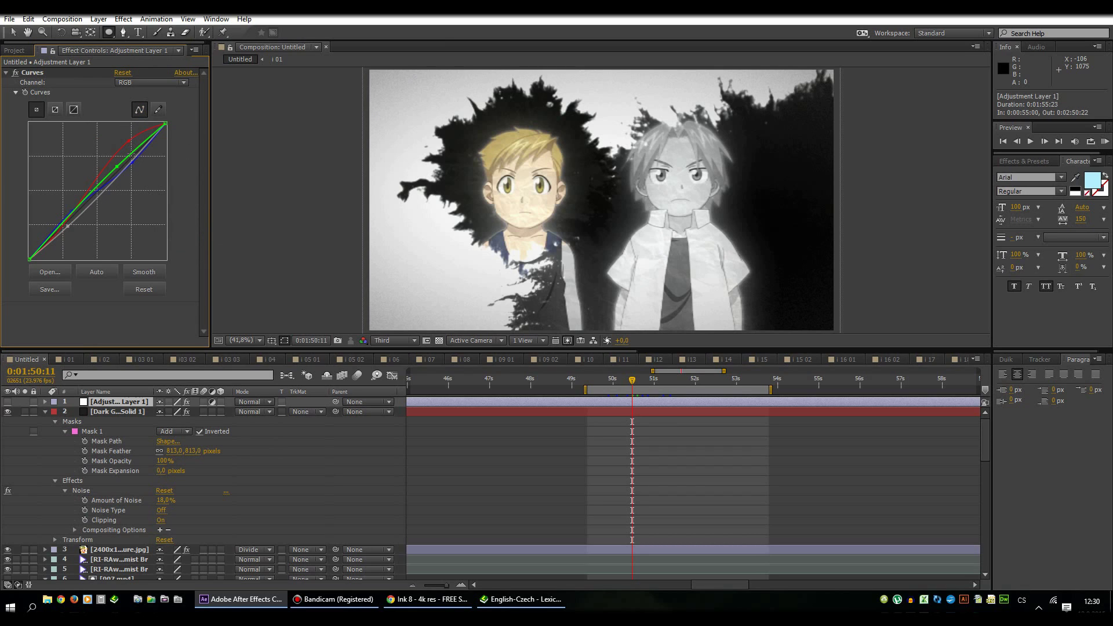
{"action": "left_click", "coordinate": [157, 83]}
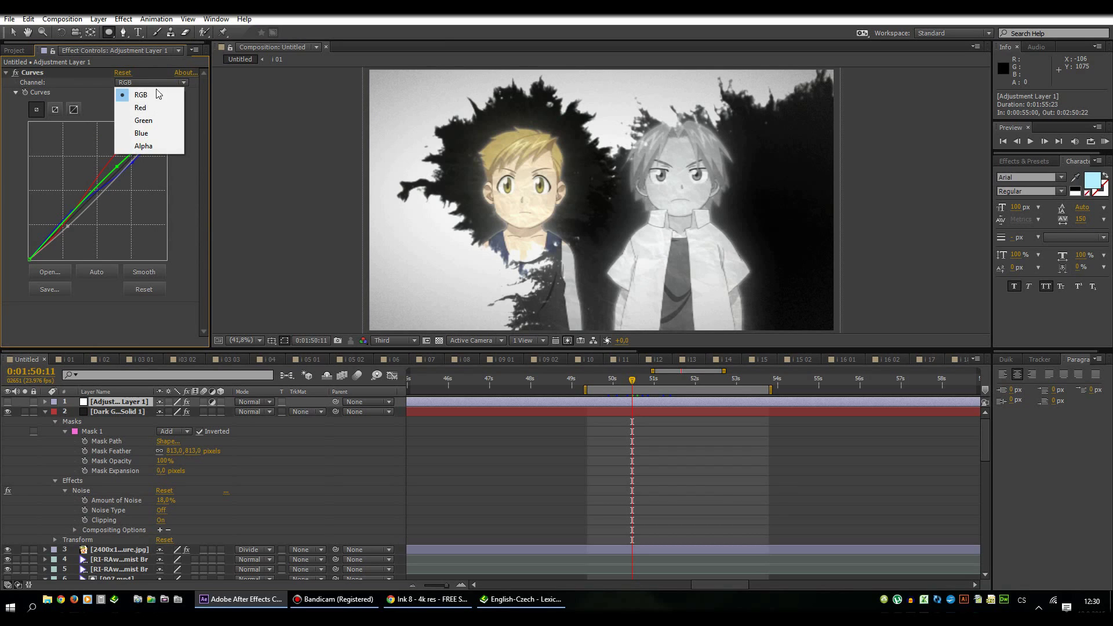
{"action": "left_click", "coordinate": [8, 401]}
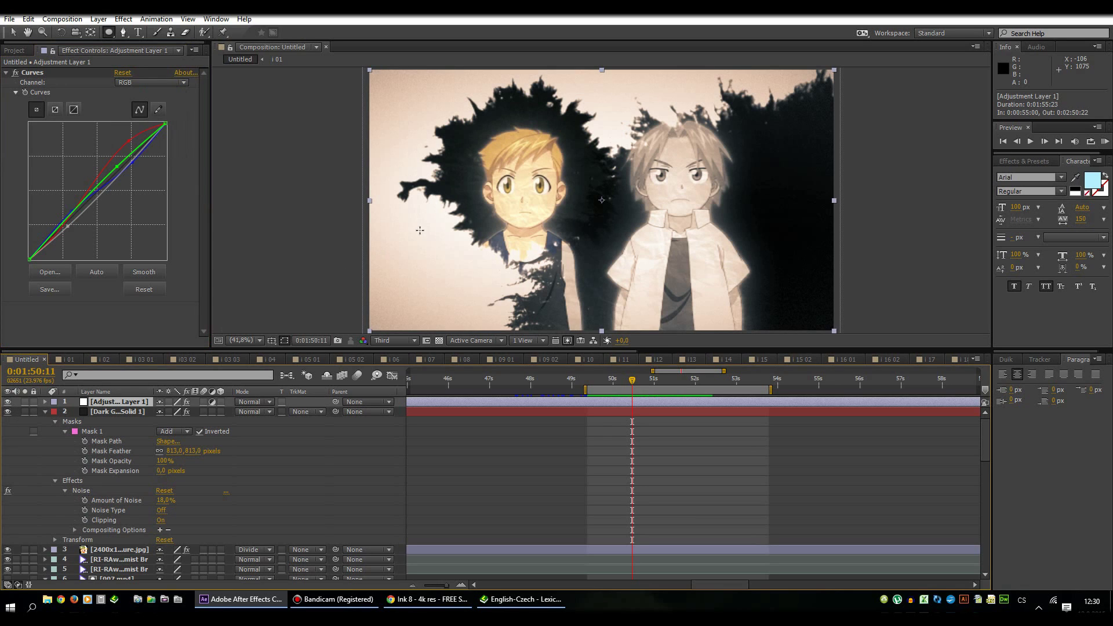
{"action": "left_click_drag", "start_coordinate": [612, 383], "coordinate": [693, 380]}
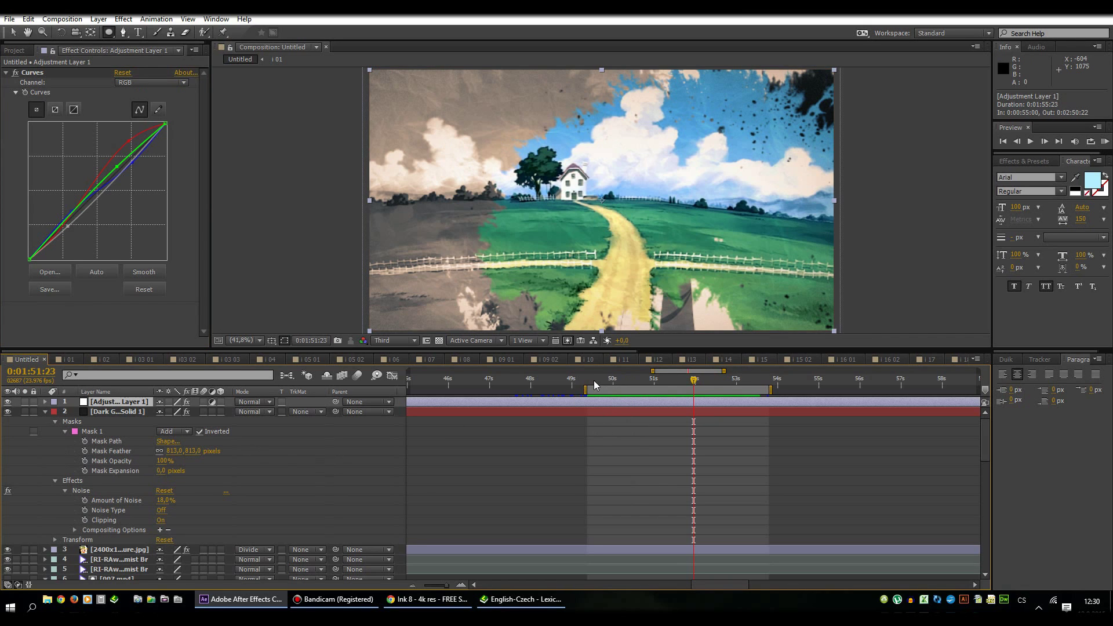
{"action": "left_click_drag", "start_coordinate": [603, 383], "coordinate": [636, 388]}
Step: In comp i 01, confirm the anime footage layer's track matte stays Luma Inverted Matte
{"action": "left_click", "coordinate": [70, 360]}
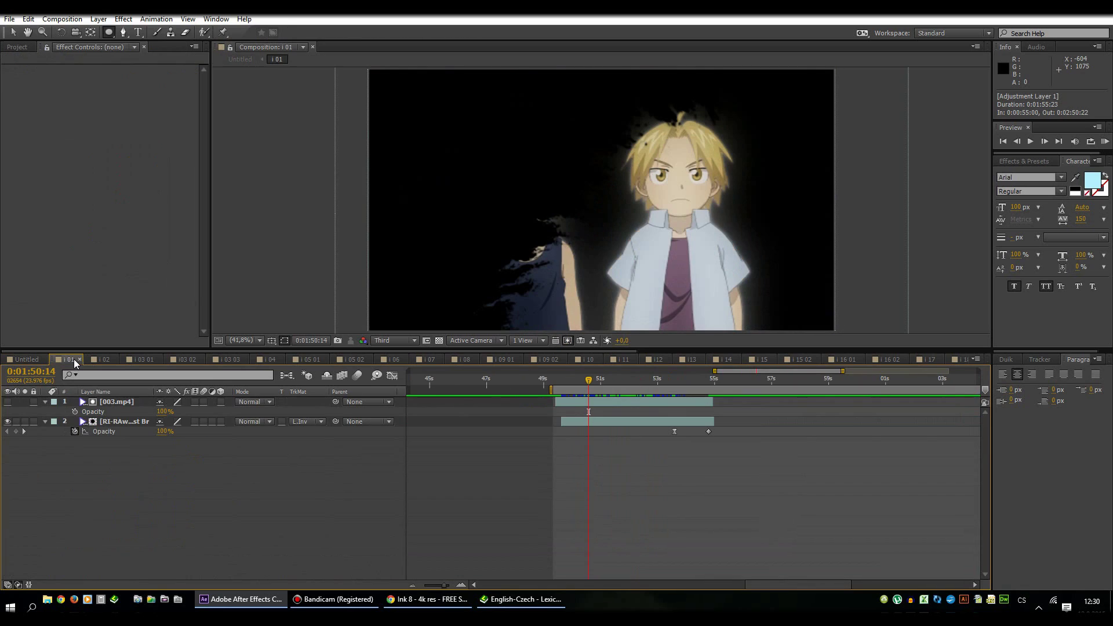
{"action": "left_click", "coordinate": [118, 403]}
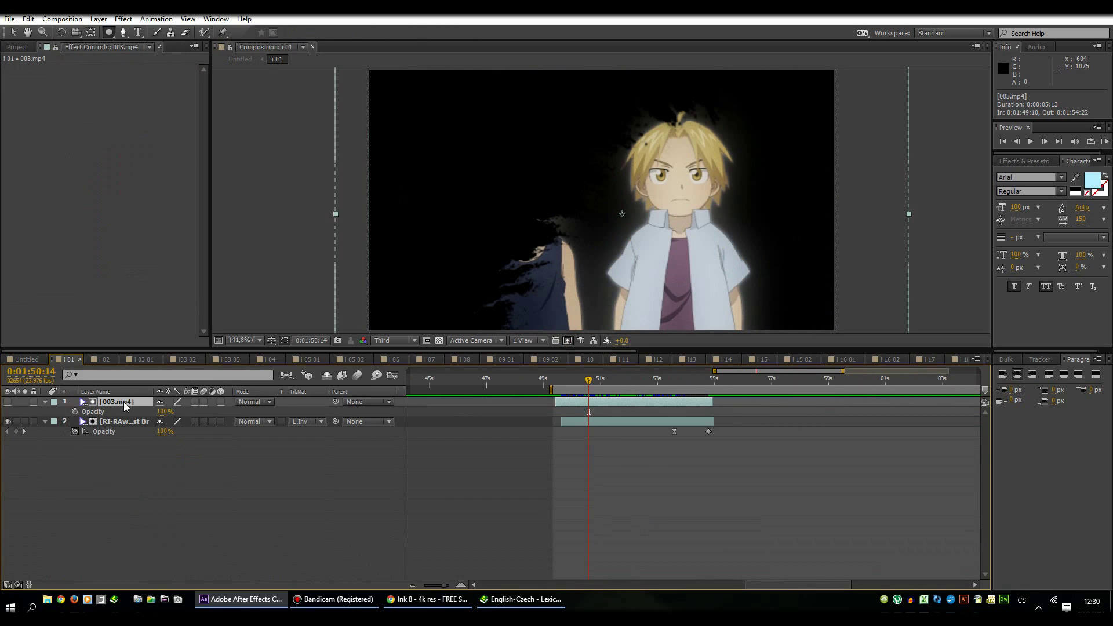
{"action": "left_click", "coordinate": [123, 422]}
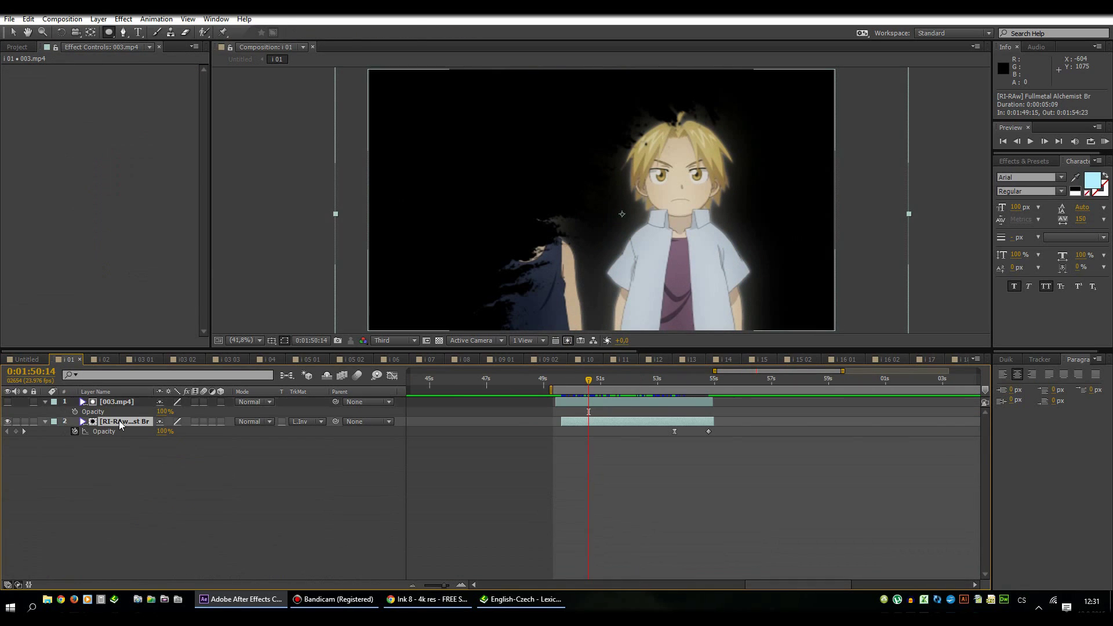
{"action": "left_click", "coordinate": [305, 422]}
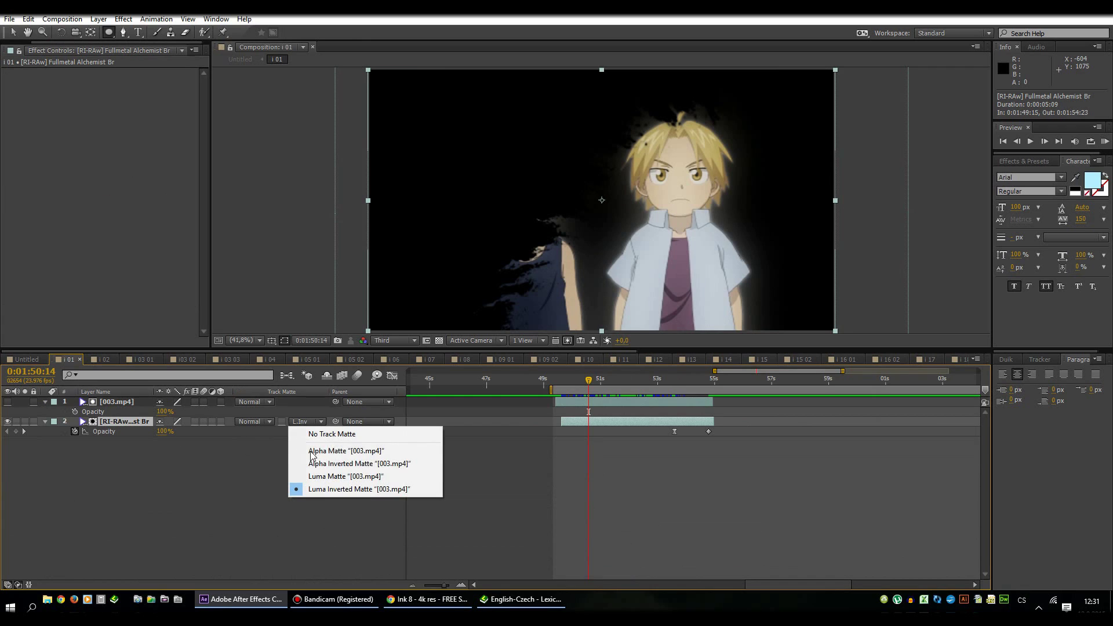
{"action": "left_click", "coordinate": [242, 482]}
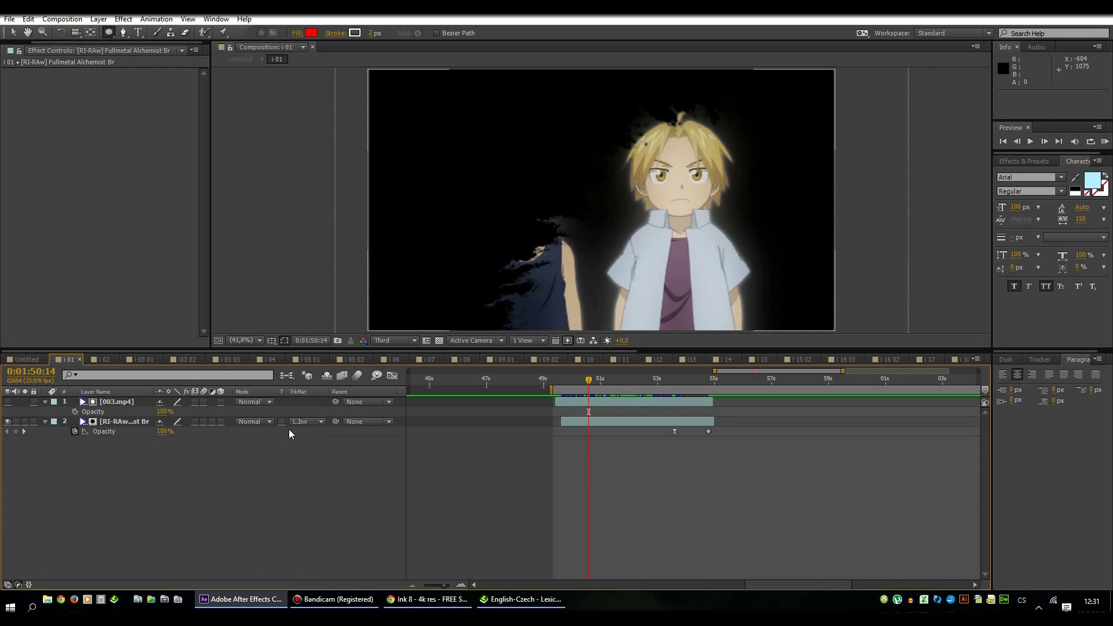
{"action": "left_click", "coordinate": [27, 360]}
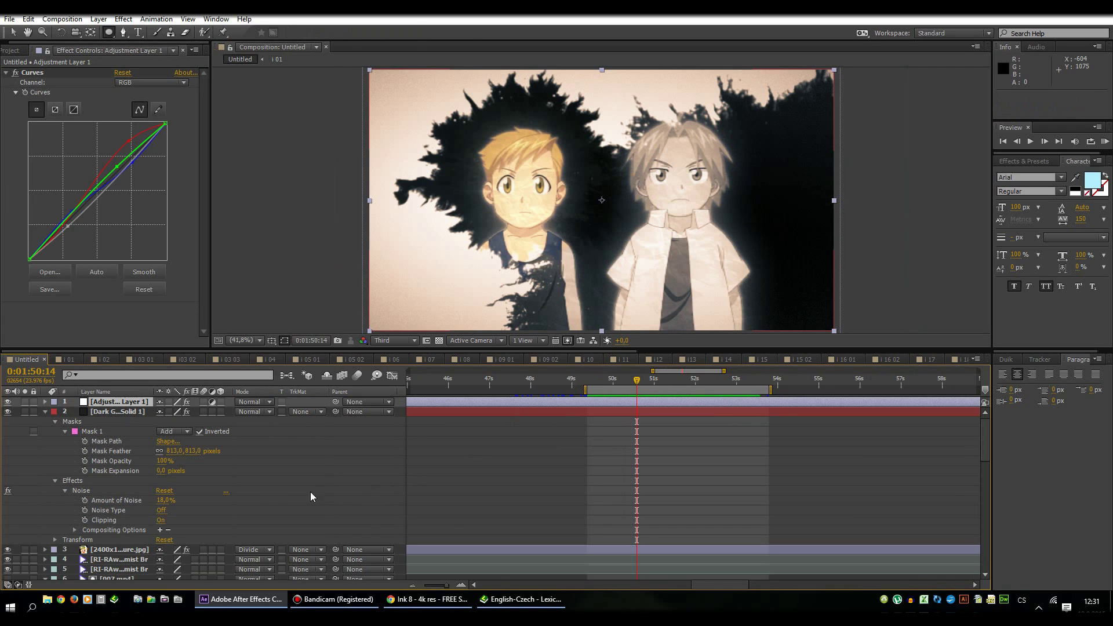